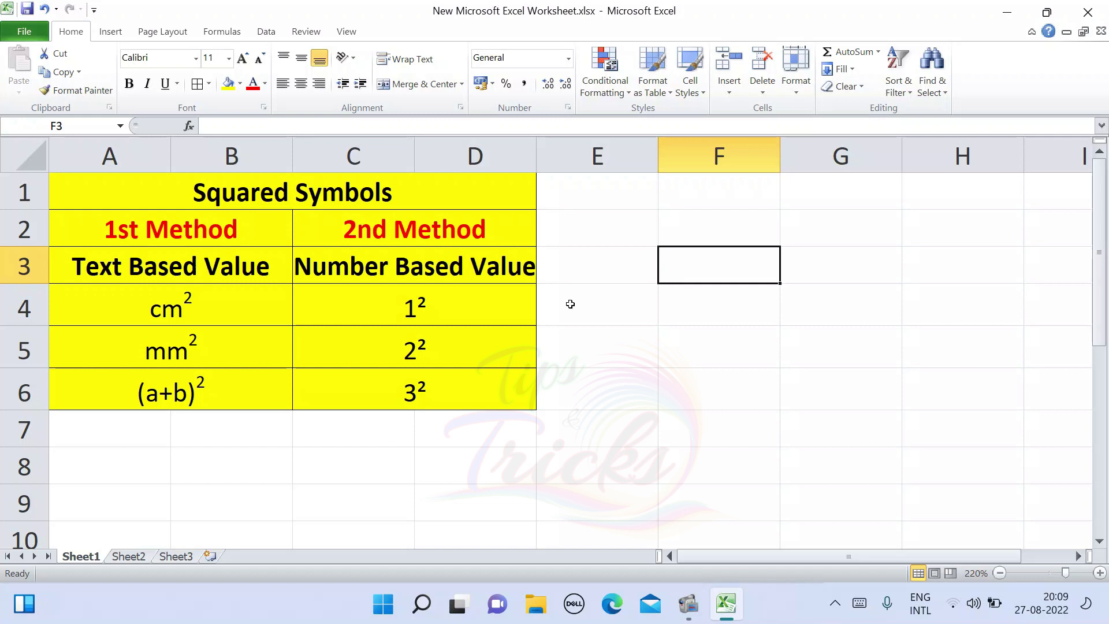
Switch to Sheet2, which holds the Squared Symbols table with empty answer cells
{"action": "left_click", "coordinate": [127, 558]}
Enter cm2 in C4 and format its 2 as superscript through the Font dialog
{"action": "left_click", "coordinate": [315, 283]}
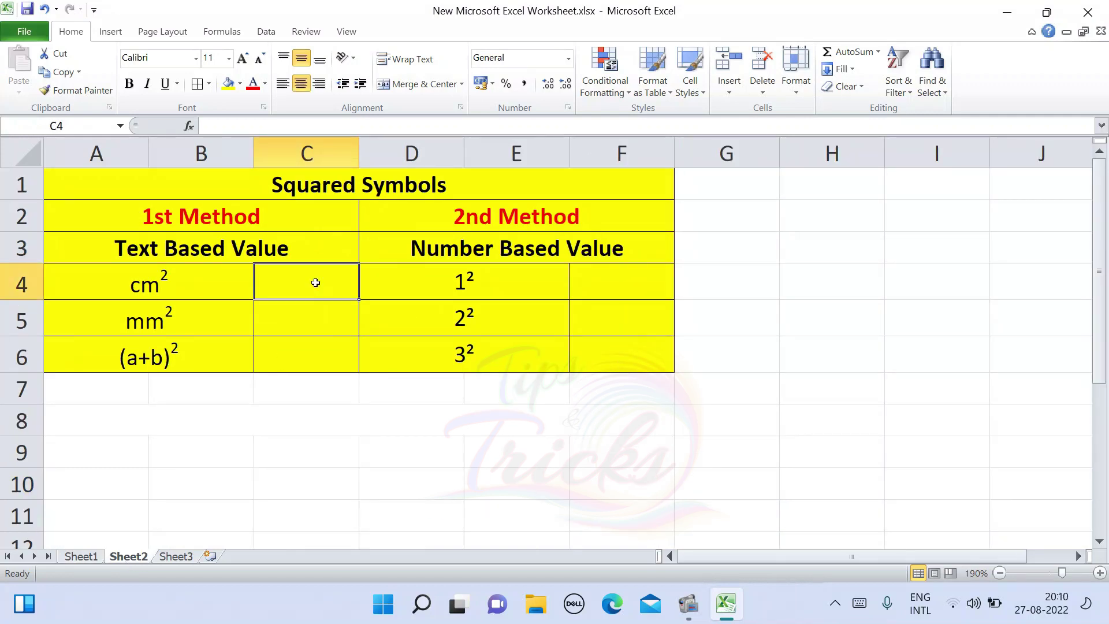
{"action": "type", "text": "c"}
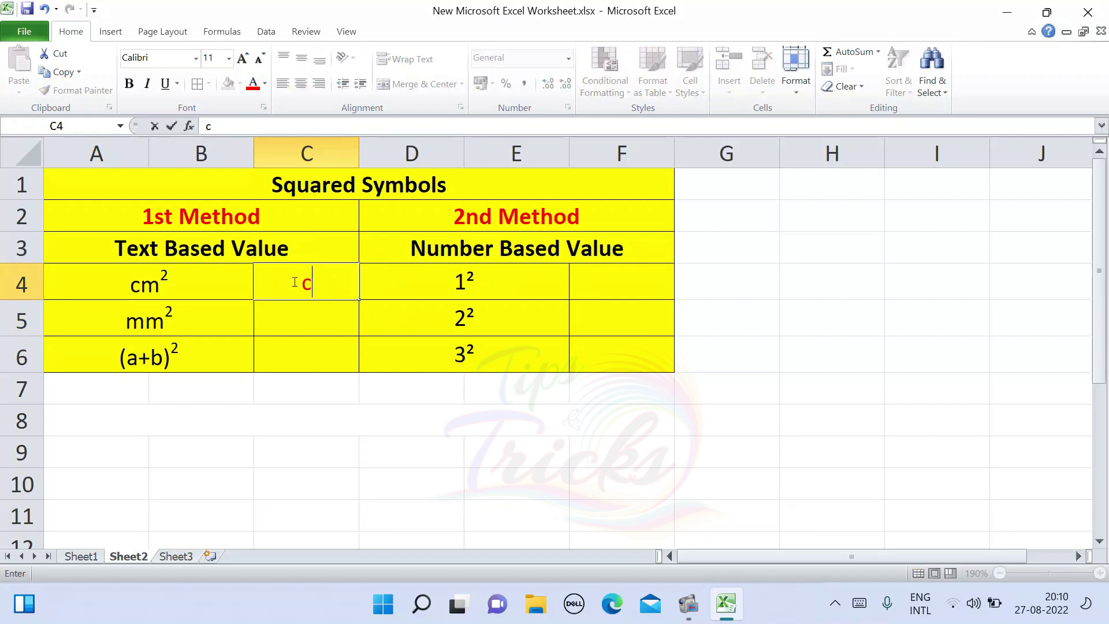
{"action": "type", "text": "m2"}
{"action": "key", "text": "shift+Left"}
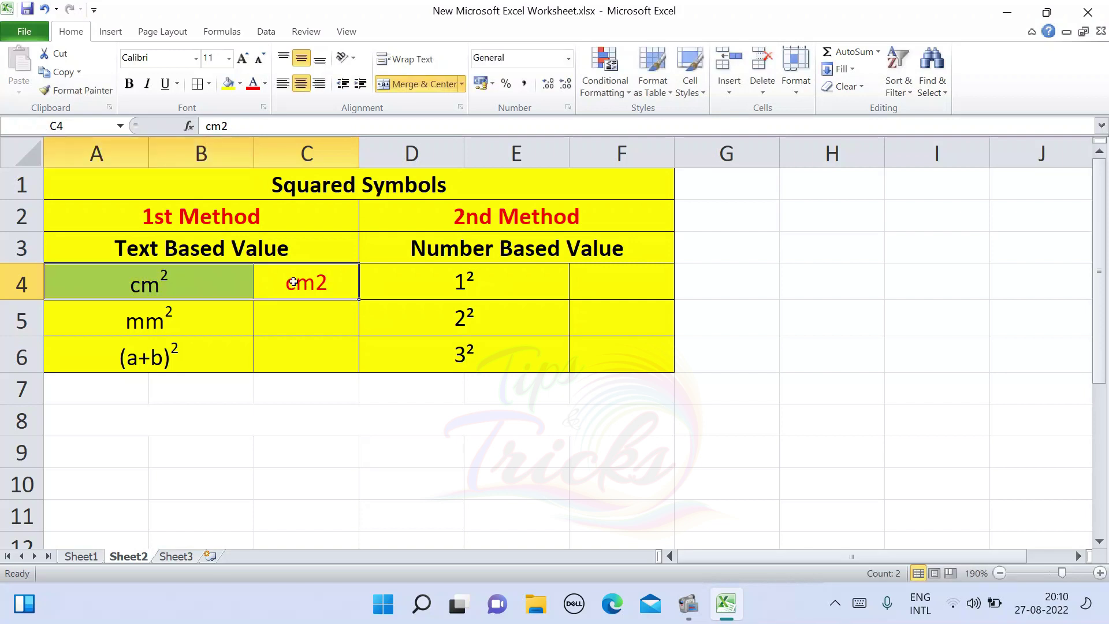
{"action": "double_click", "coordinate": [329, 284]}
{"action": "left_click_drag", "start_coordinate": [329, 284], "coordinate": [317, 285]}
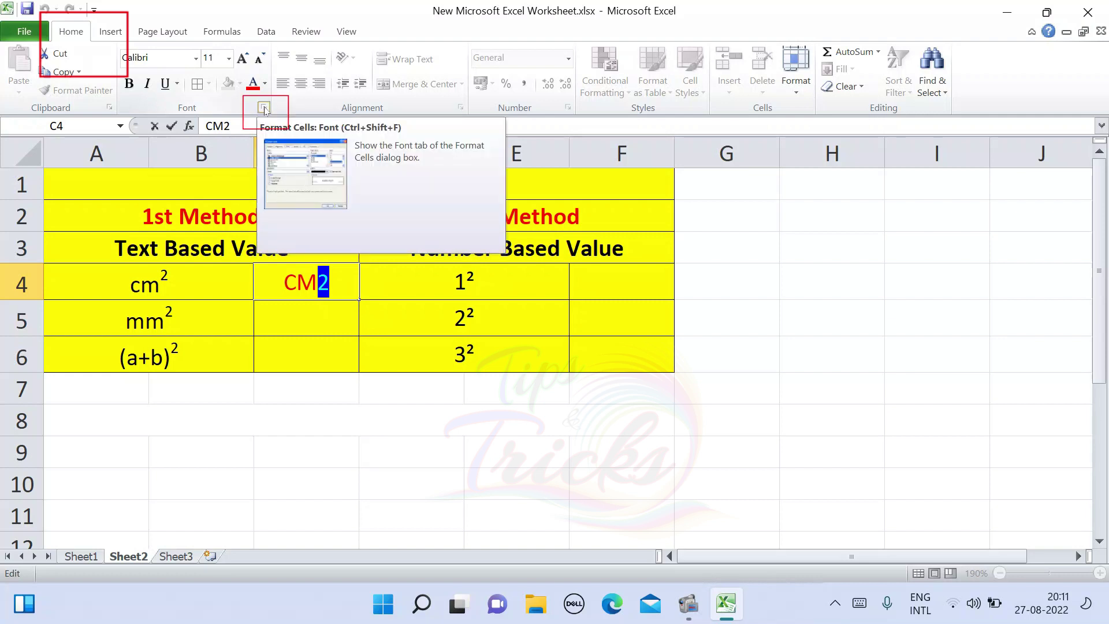
{"action": "left_click", "coordinate": [264, 108]}
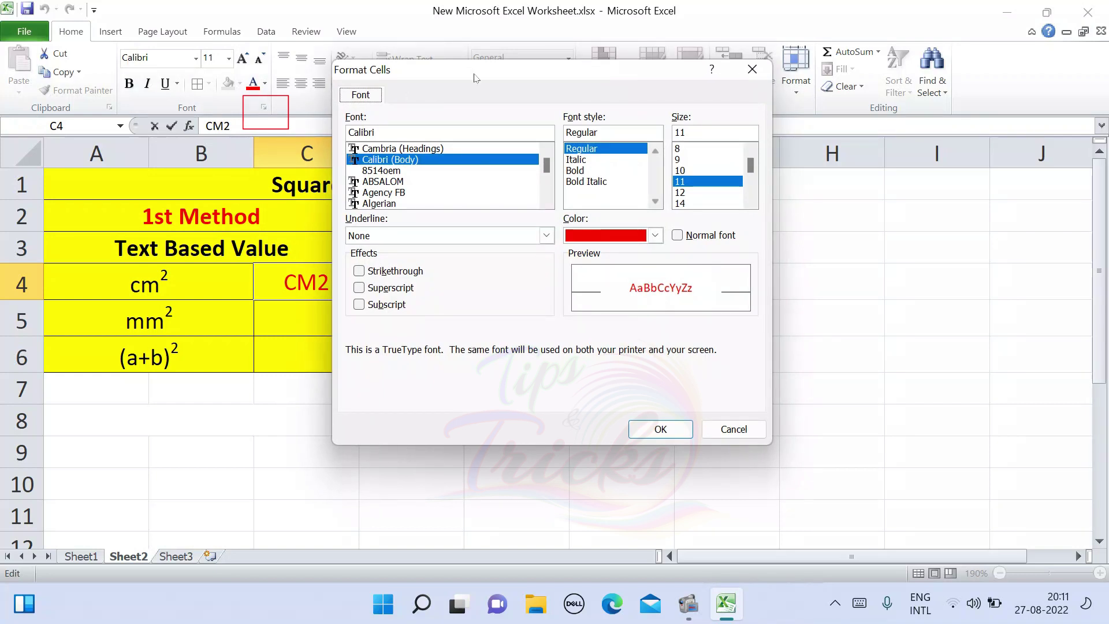
{"action": "left_click_drag", "start_coordinate": [474, 78], "coordinate": [448, 118]}
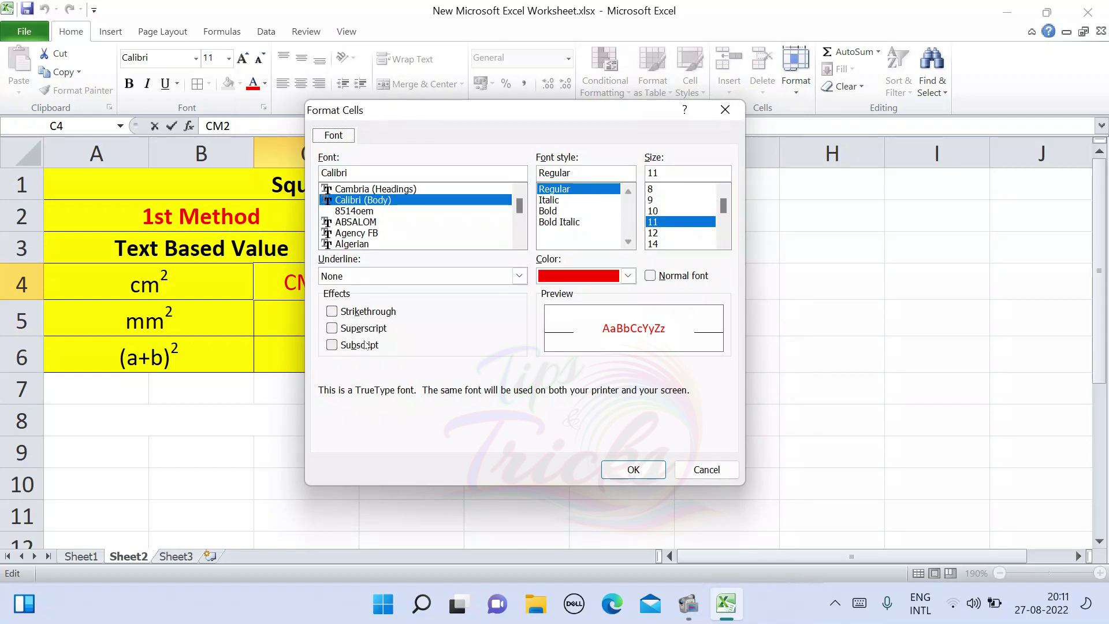
{"action": "left_click", "coordinate": [332, 328]}
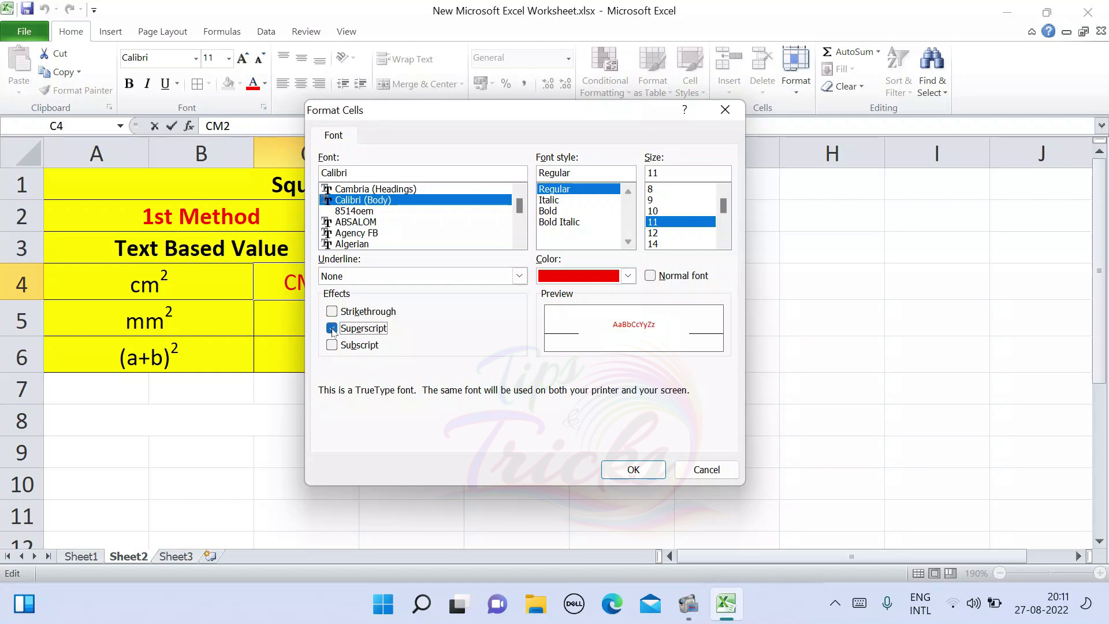
{"action": "left_click", "coordinate": [635, 469]}
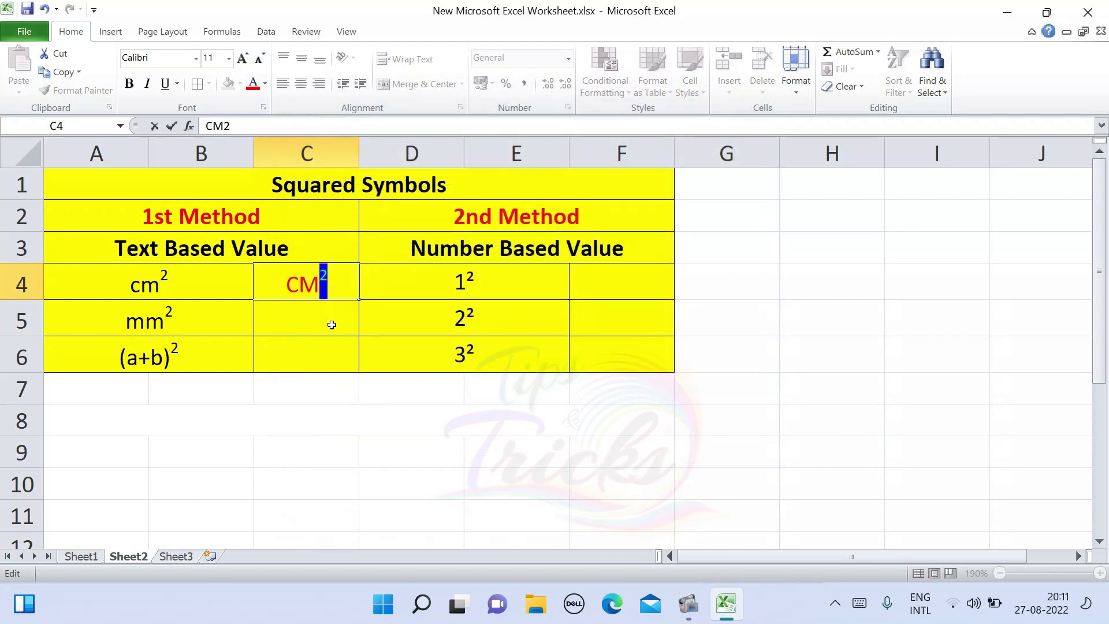
{"action": "left_click", "coordinate": [331, 323]}
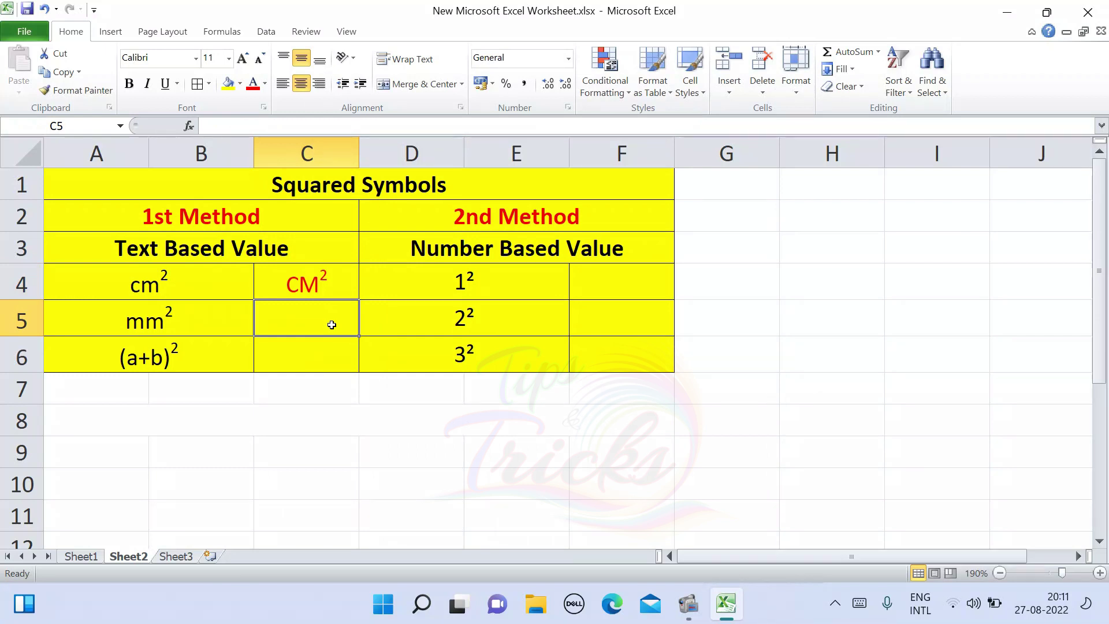
Enter MM2 in C5 and make its 2 superscript via Format Cells
{"action": "type", "text": "m"}
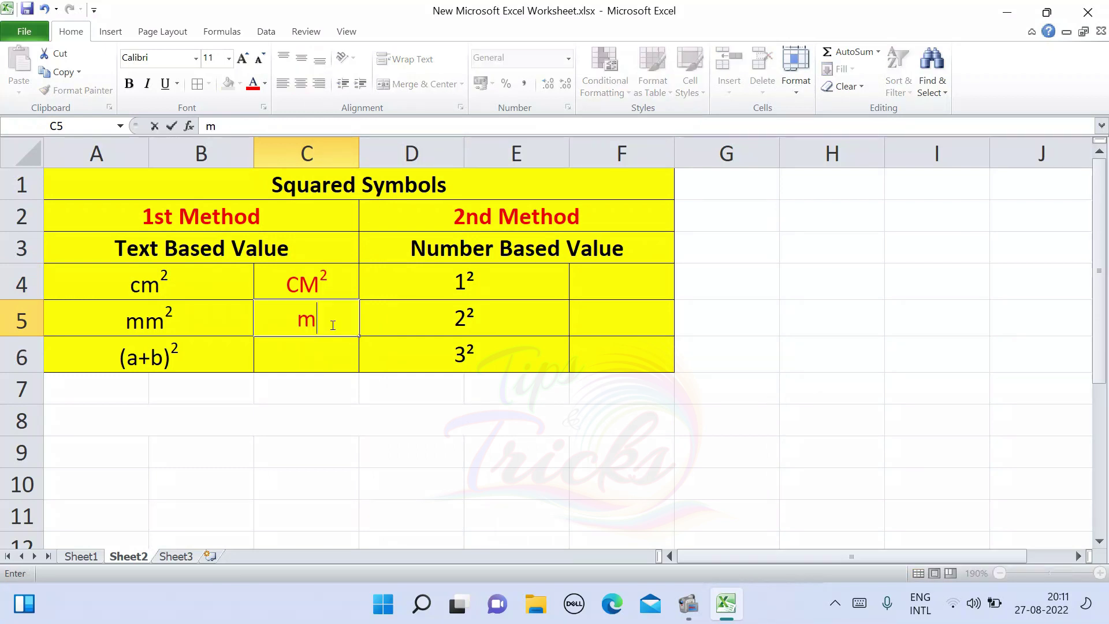
{"action": "type", "text": "m"}
{"action": "key", "text": "BackSpace"}
{"action": "key", "text": "BackSpace"}
{"action": "type", "text": "MM2"}
{"action": "key", "text": "shift+Left"}
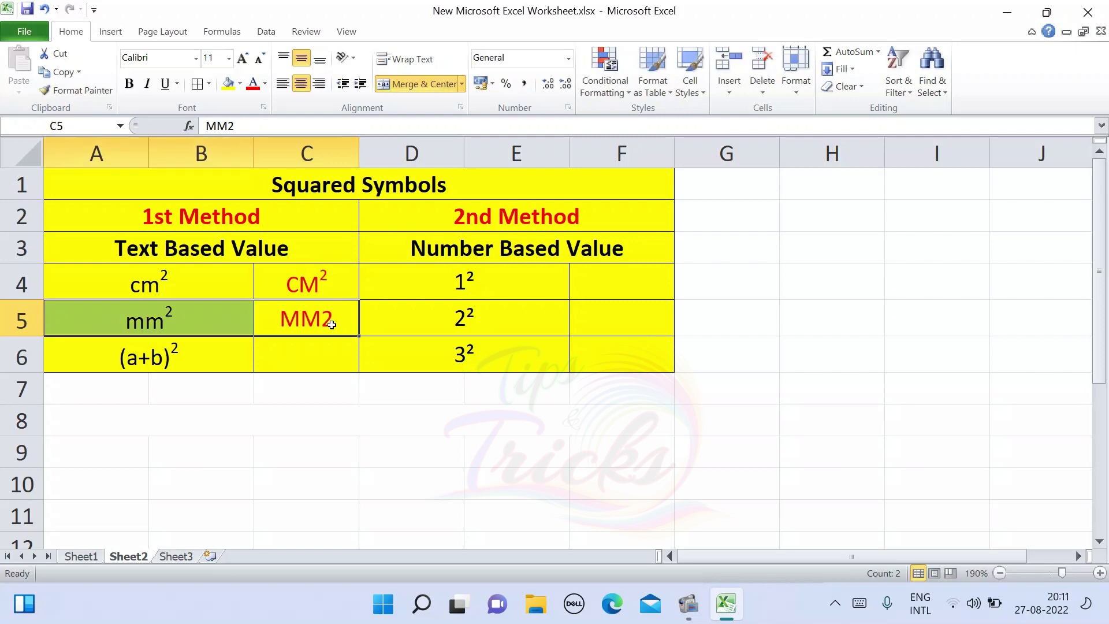
{"action": "double_click", "coordinate": [331, 324]}
{"action": "left_click_drag", "start_coordinate": [333, 321], "coordinate": [322, 321]}
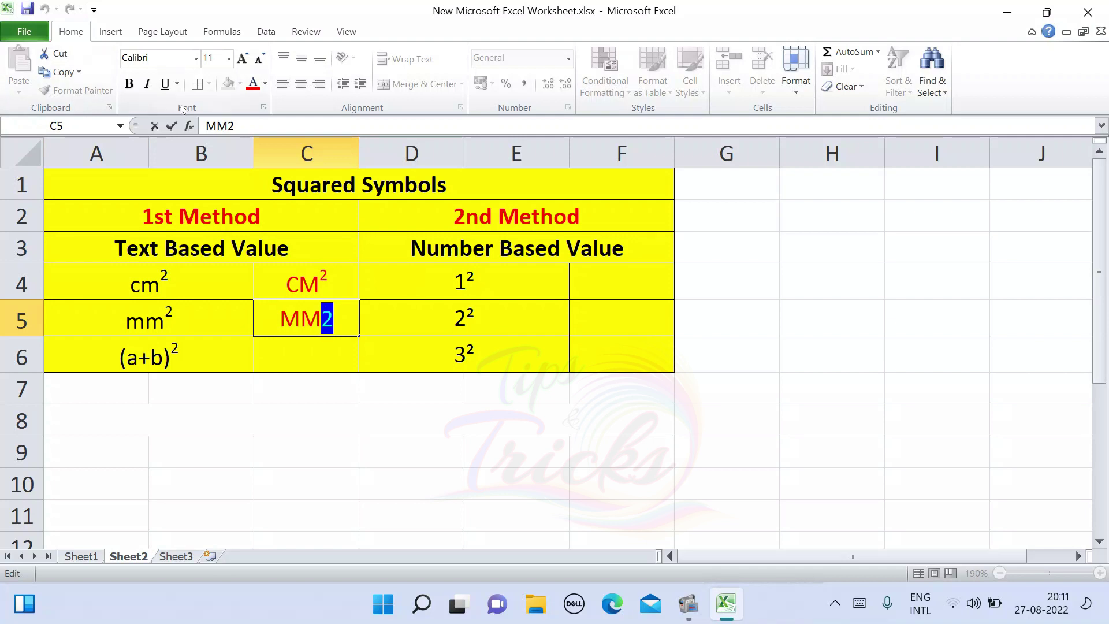
{"action": "left_click", "coordinate": [265, 109]}
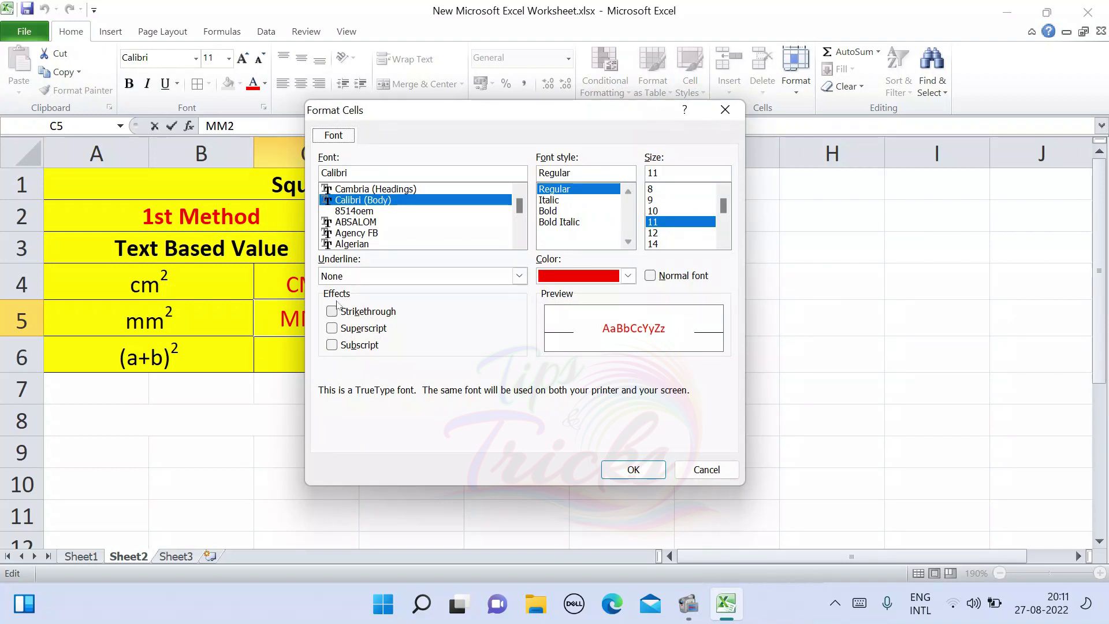
{"action": "left_click", "coordinate": [332, 328]}
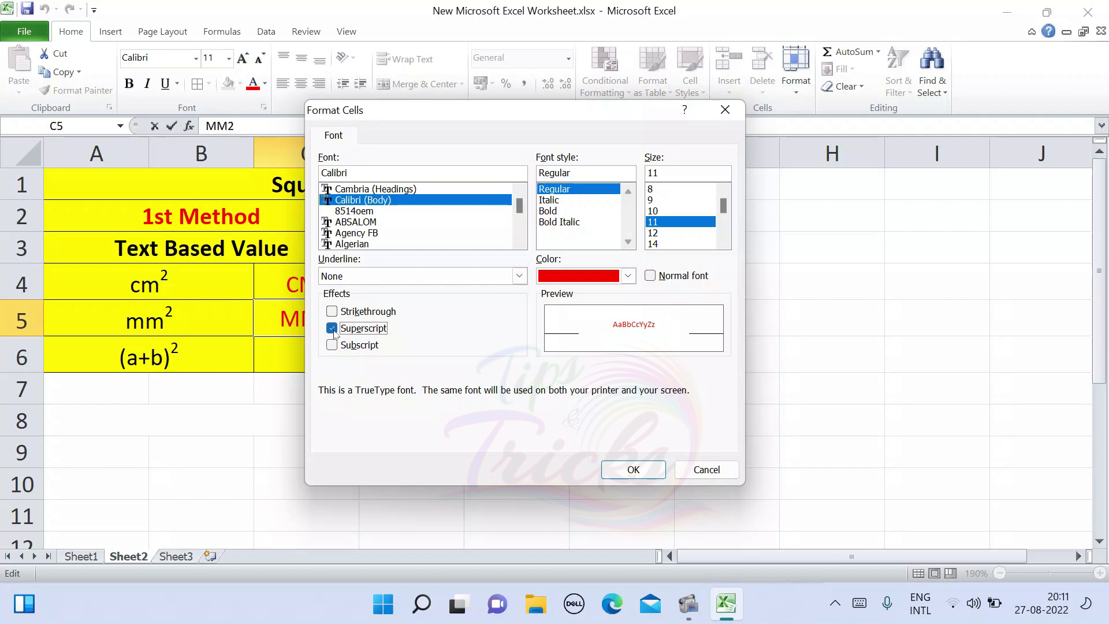
{"action": "left_click", "coordinate": [633, 469]}
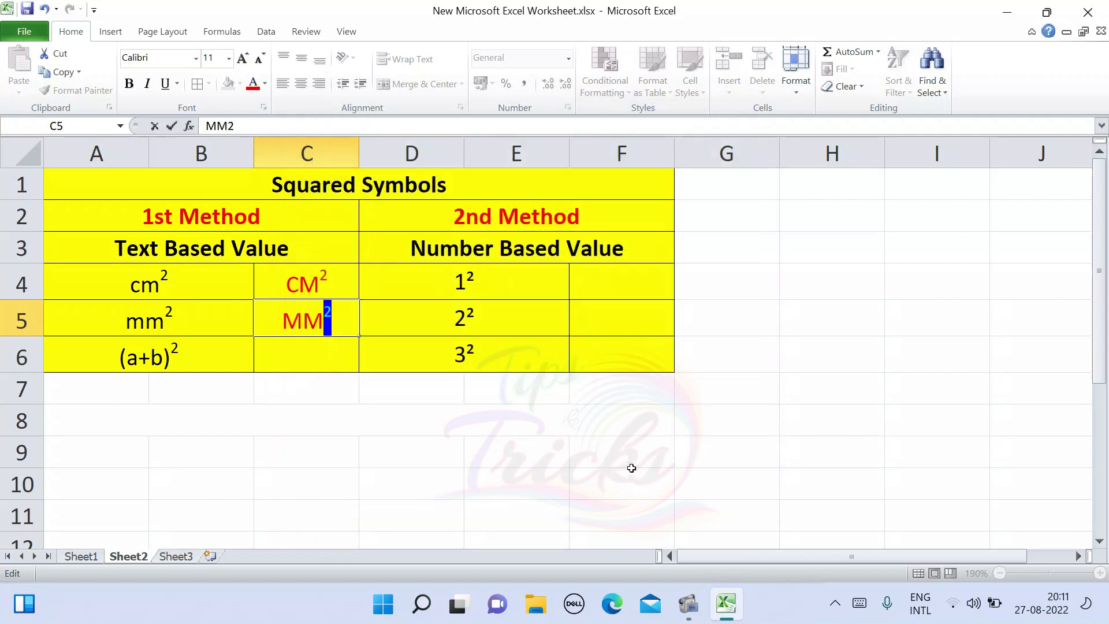
{"action": "left_click", "coordinate": [314, 360]}
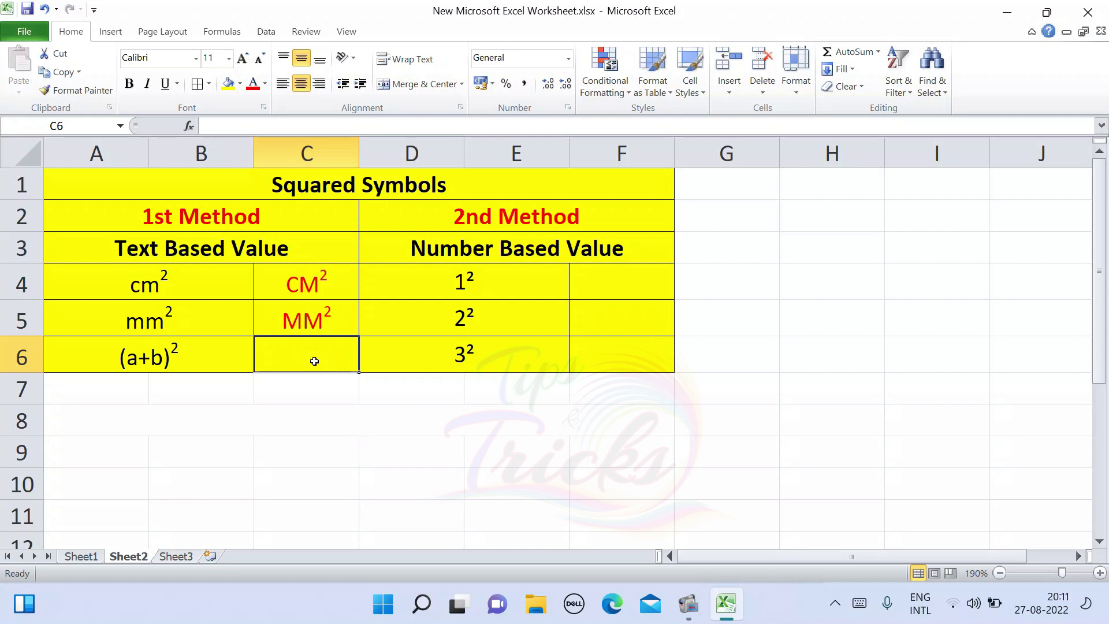
Enter 12 in F4 and try formatting the 2 as superscript via the Font dialog
{"action": "left_click", "coordinate": [564, 276]}
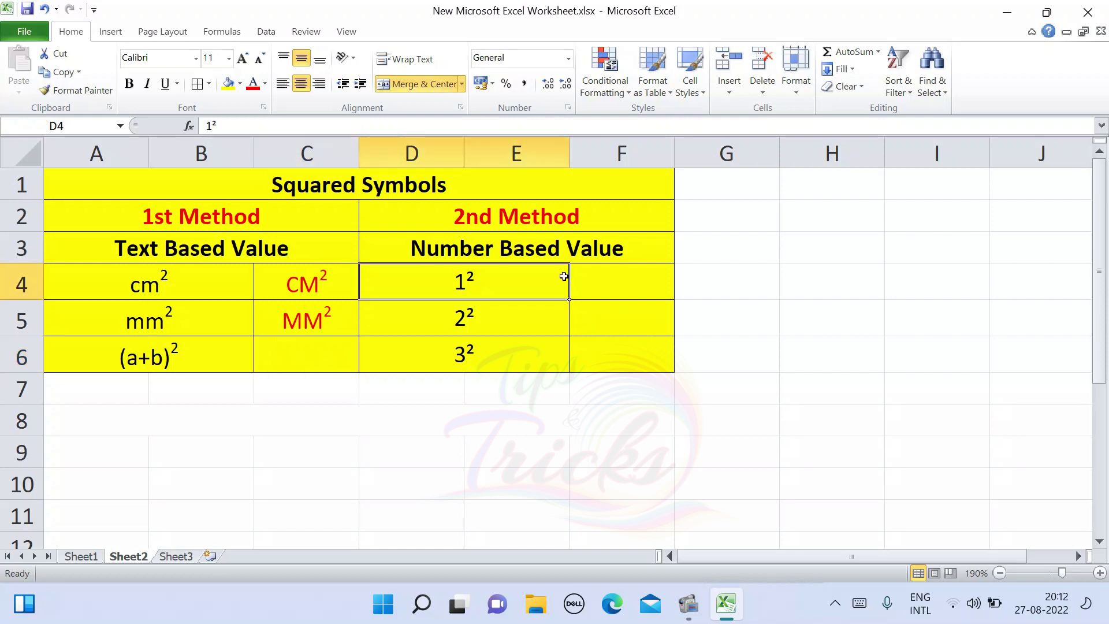
{"action": "left_click", "coordinate": [606, 295]}
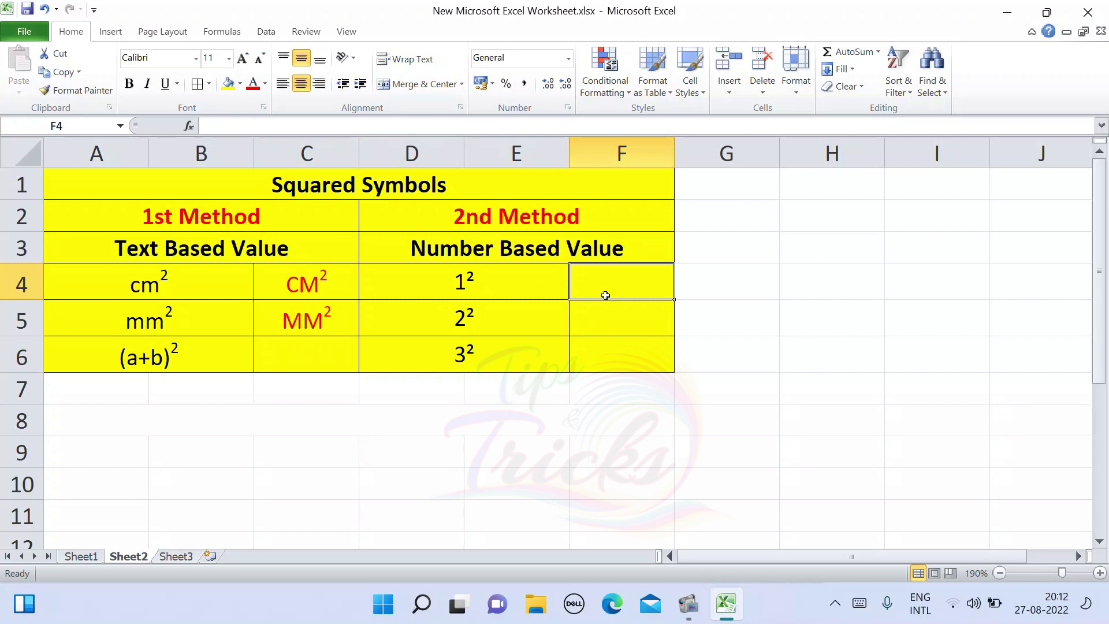
{"action": "type", "text": "12"}
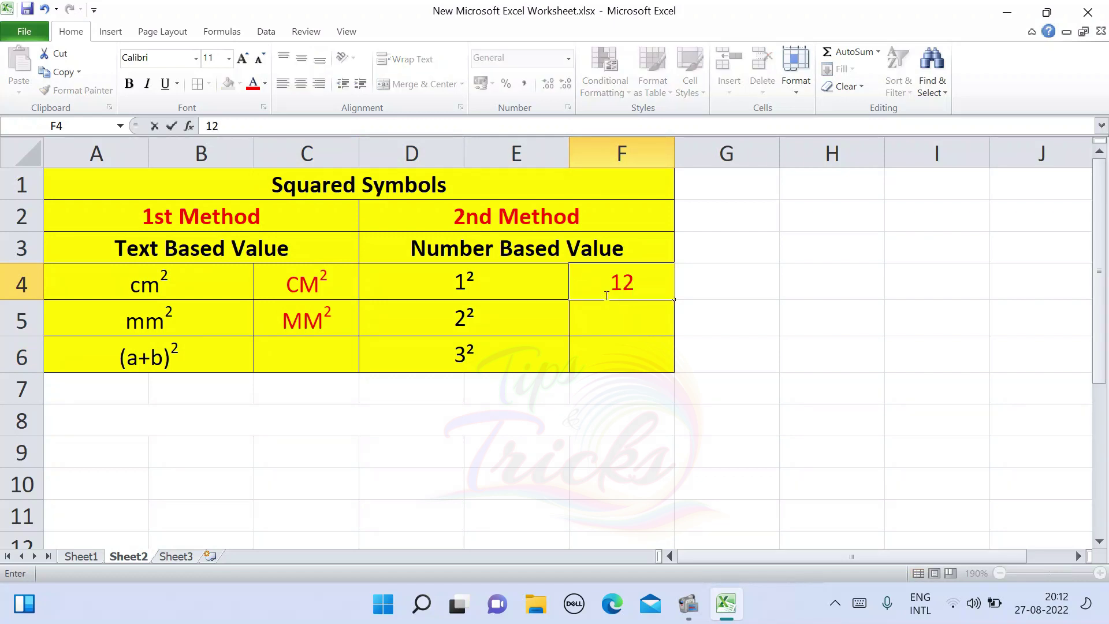
{"action": "left_click_drag", "start_coordinate": [633, 294], "coordinate": [622, 295]}
{"action": "left_click", "coordinate": [264, 108]}
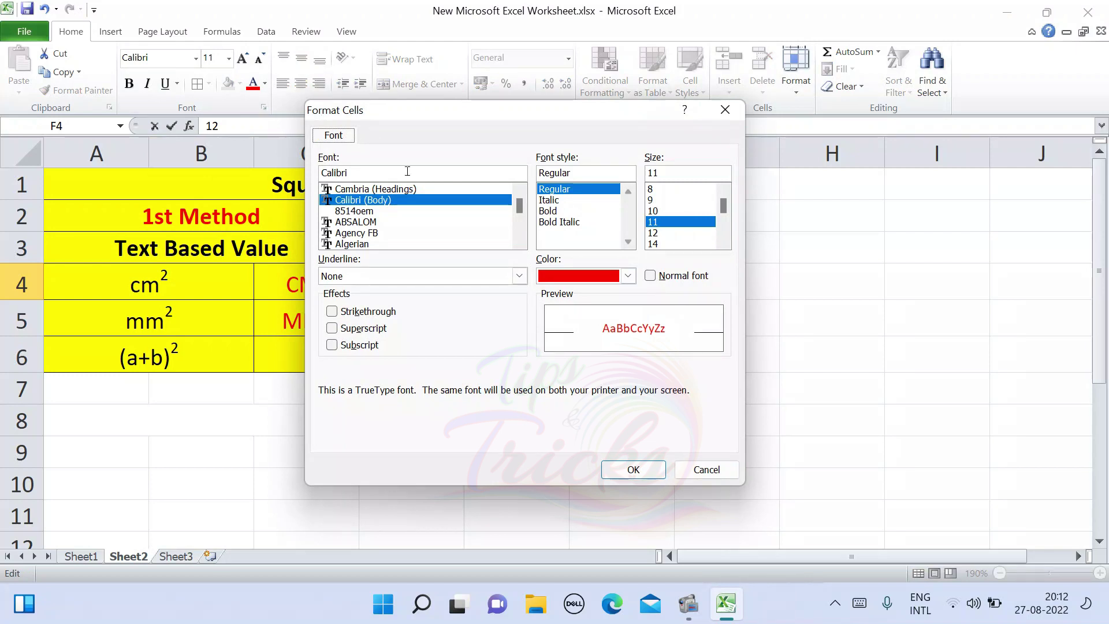
{"action": "left_click", "coordinate": [330, 329]}
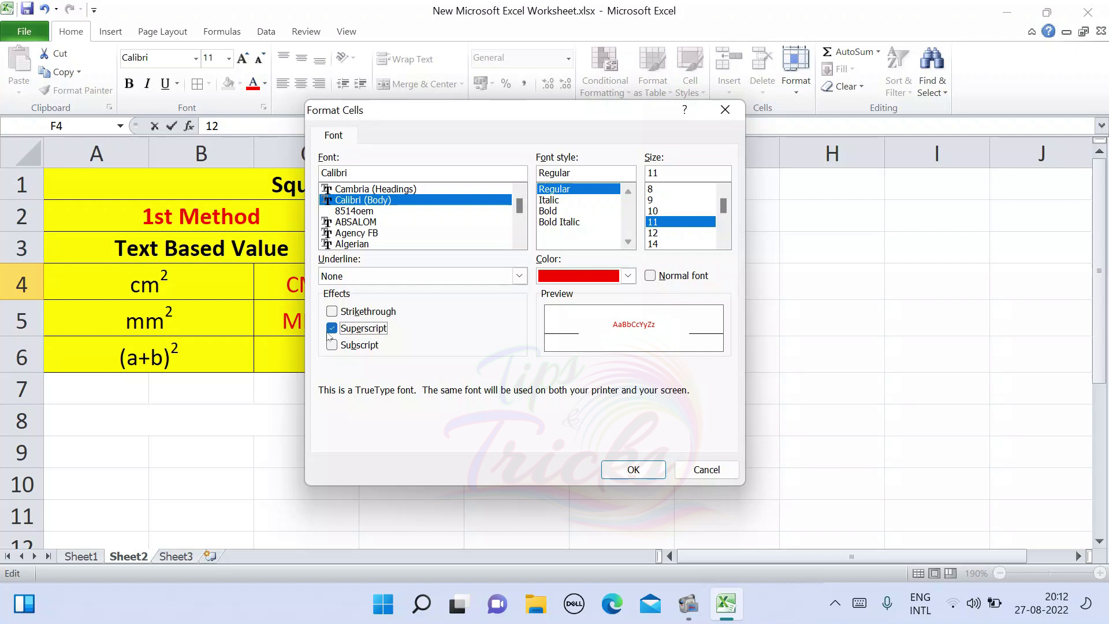
{"action": "left_click", "coordinate": [619, 465]}
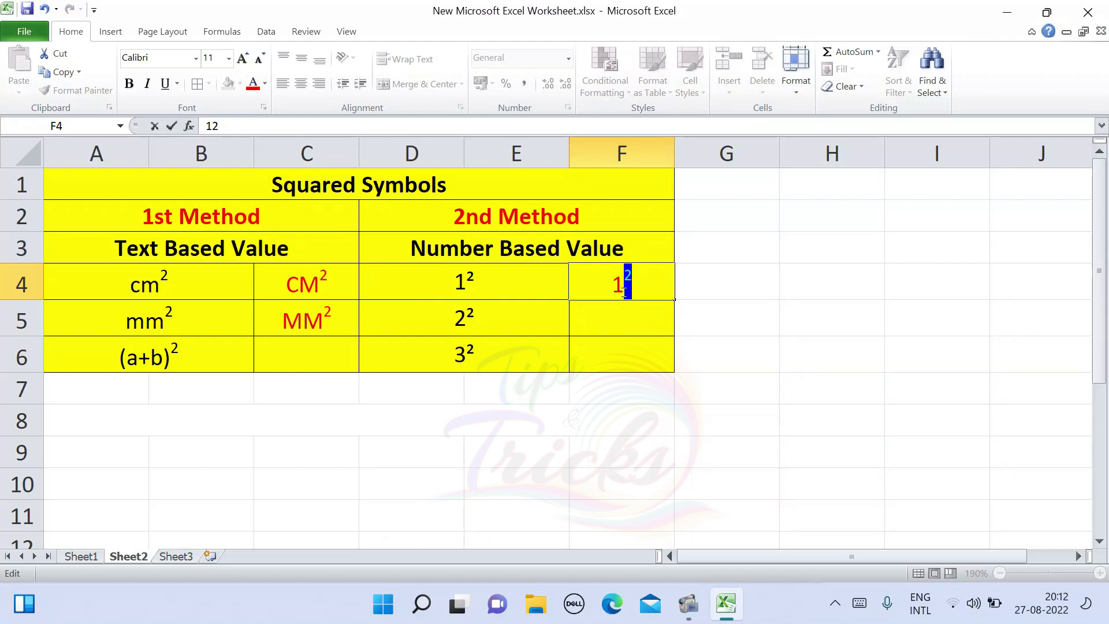
{"action": "key", "text": "Return"}
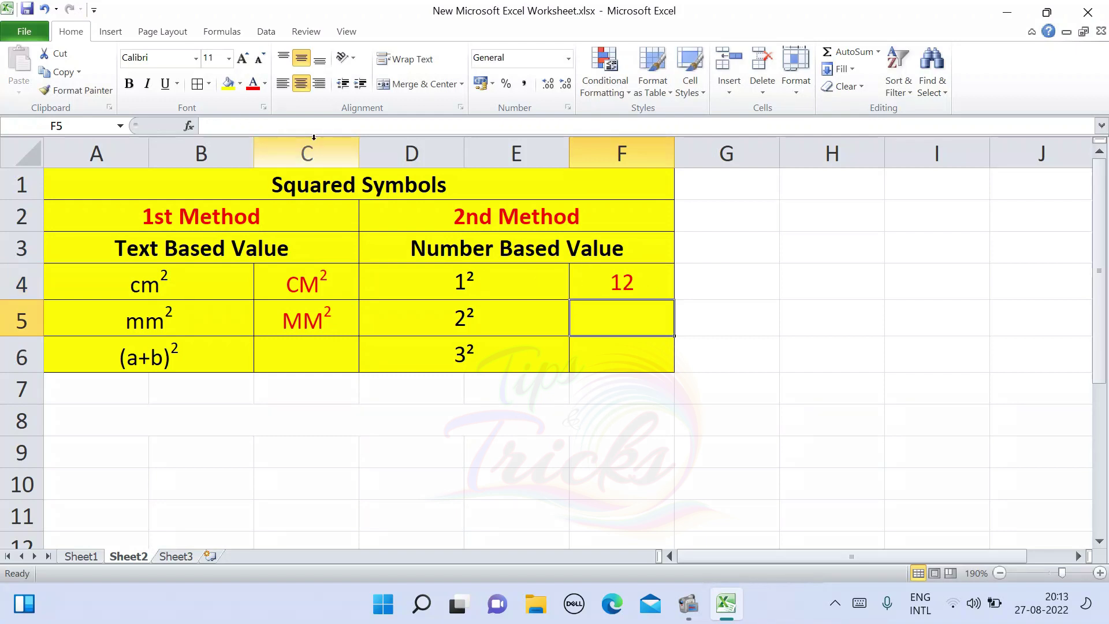
Replace the F4 entry with the plain number 1
{"action": "left_click", "coordinate": [591, 258]}
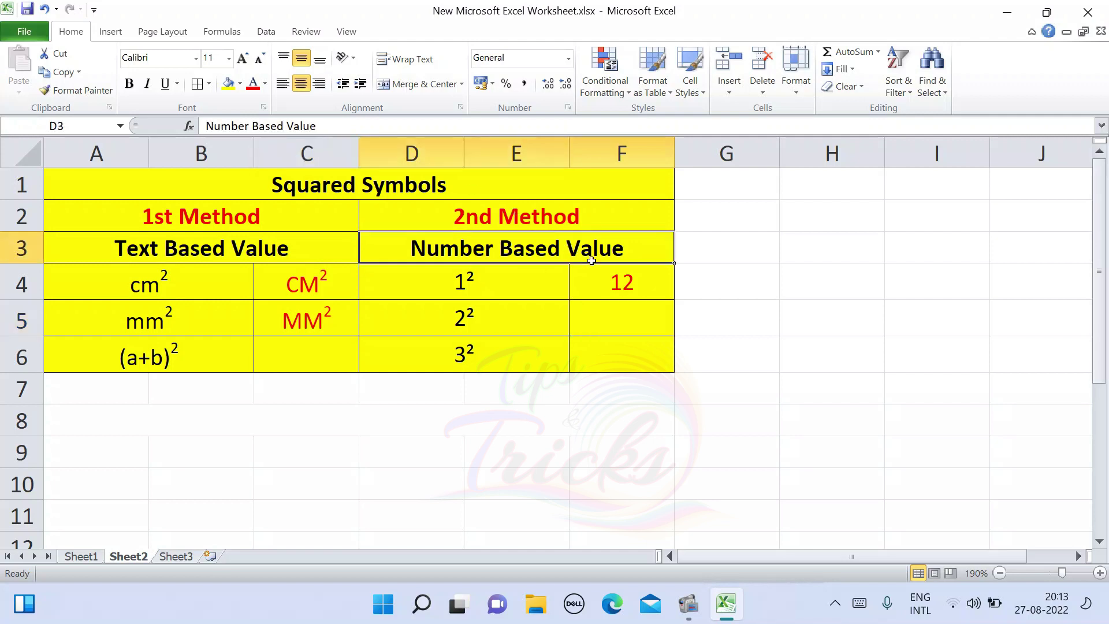
{"action": "left_click", "coordinate": [612, 278]}
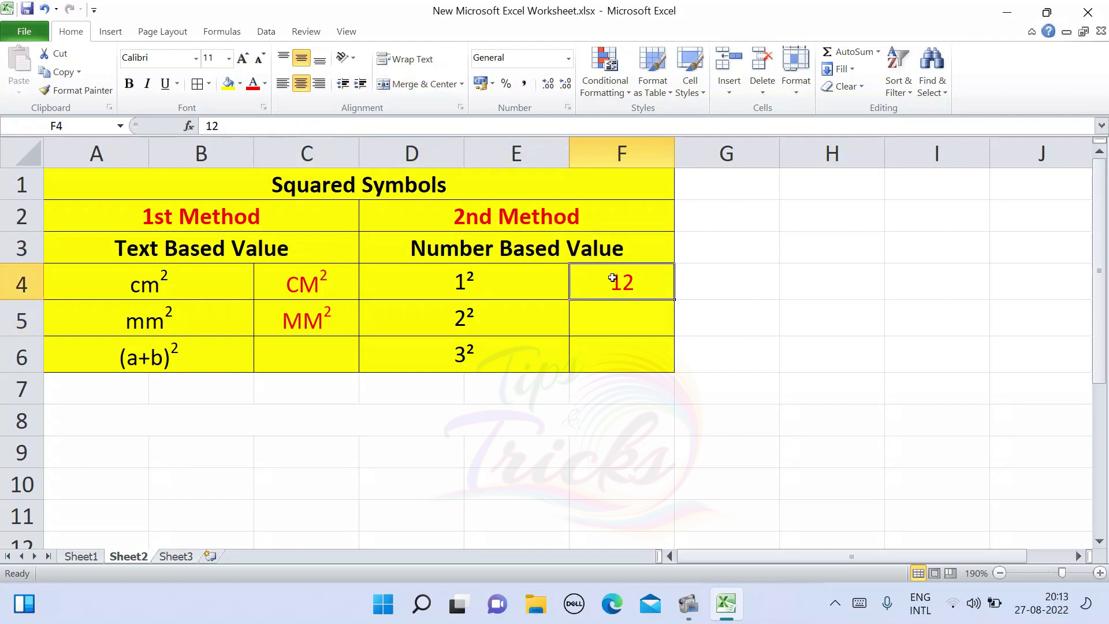
{"action": "type", "text": "1"}
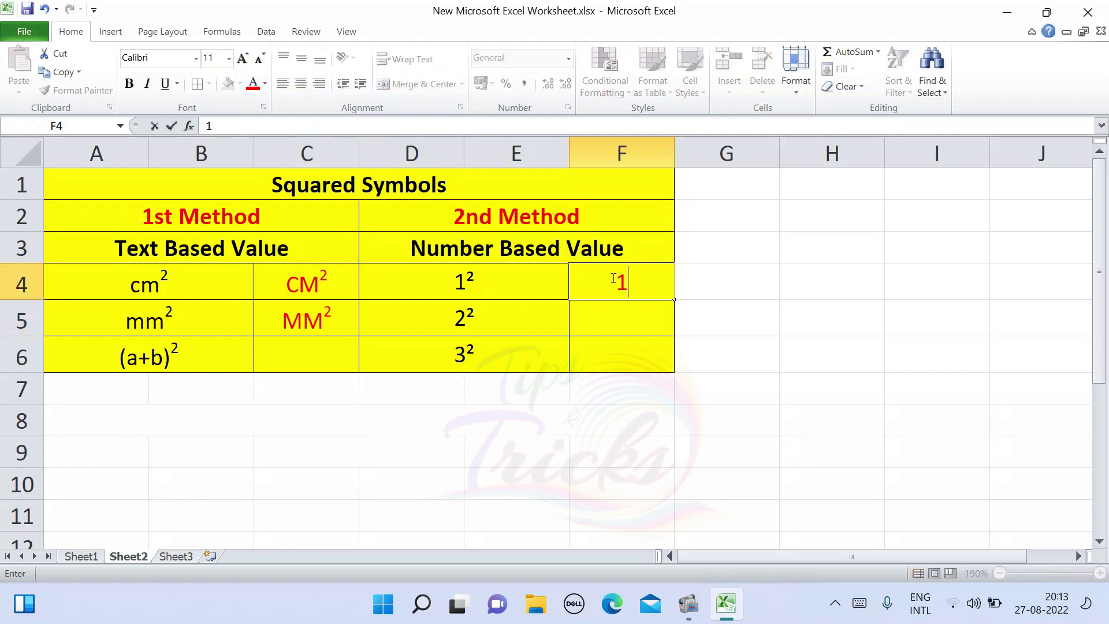
{"action": "key", "text": "Return"}
{"action": "left_click", "coordinate": [631, 283]}
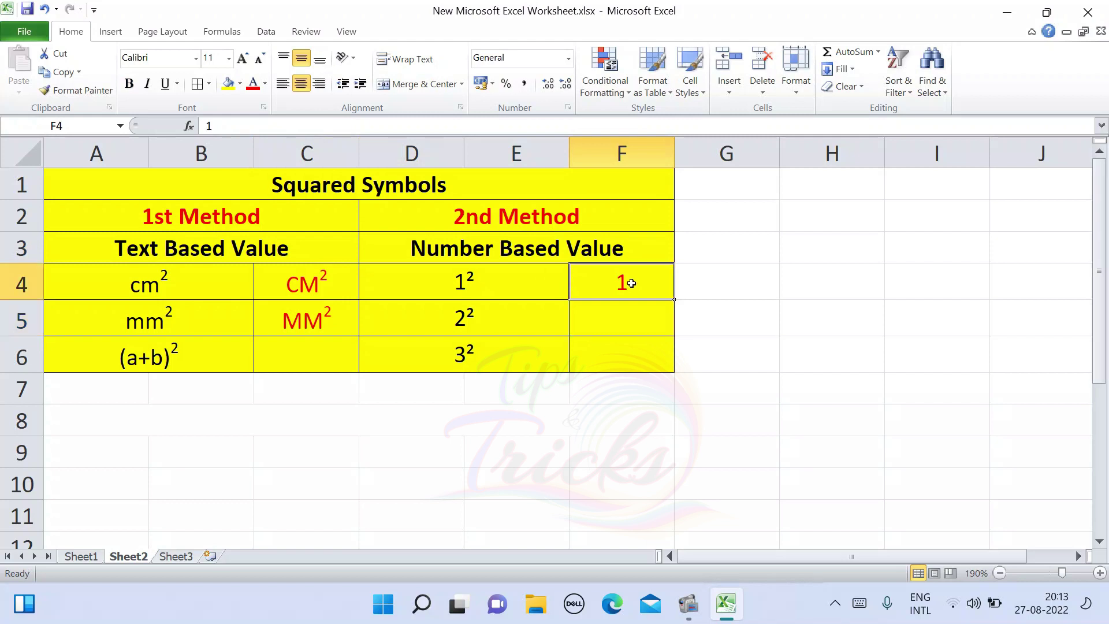
Open the Symbol dialog from the Insert ribbon with the (normal text) font
{"action": "left_click", "coordinate": [106, 36]}
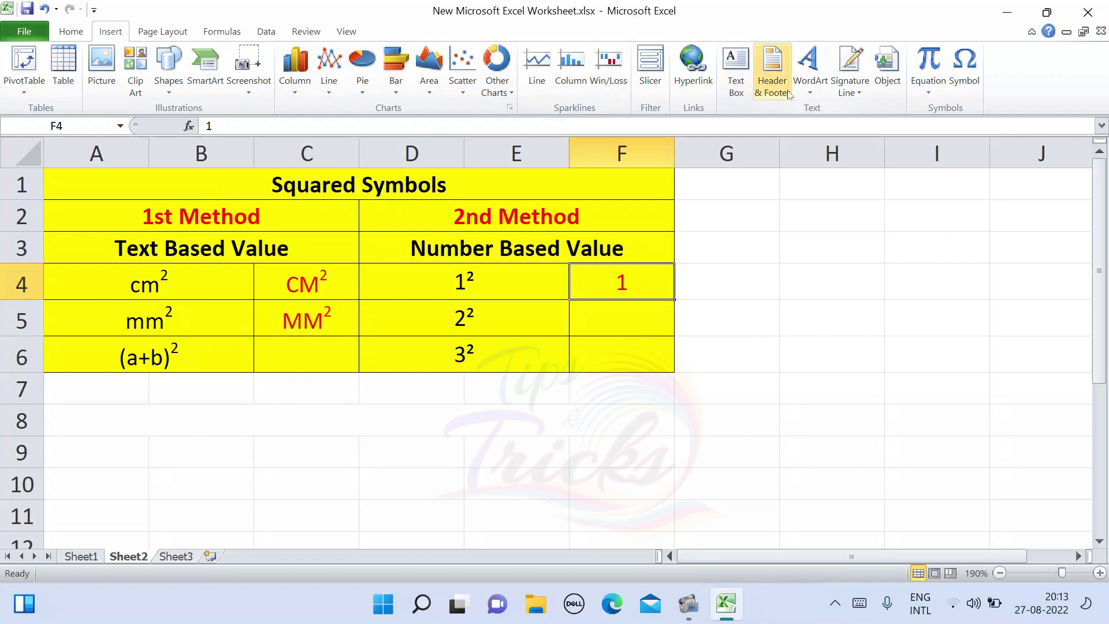
{"action": "left_click", "coordinate": [963, 68]}
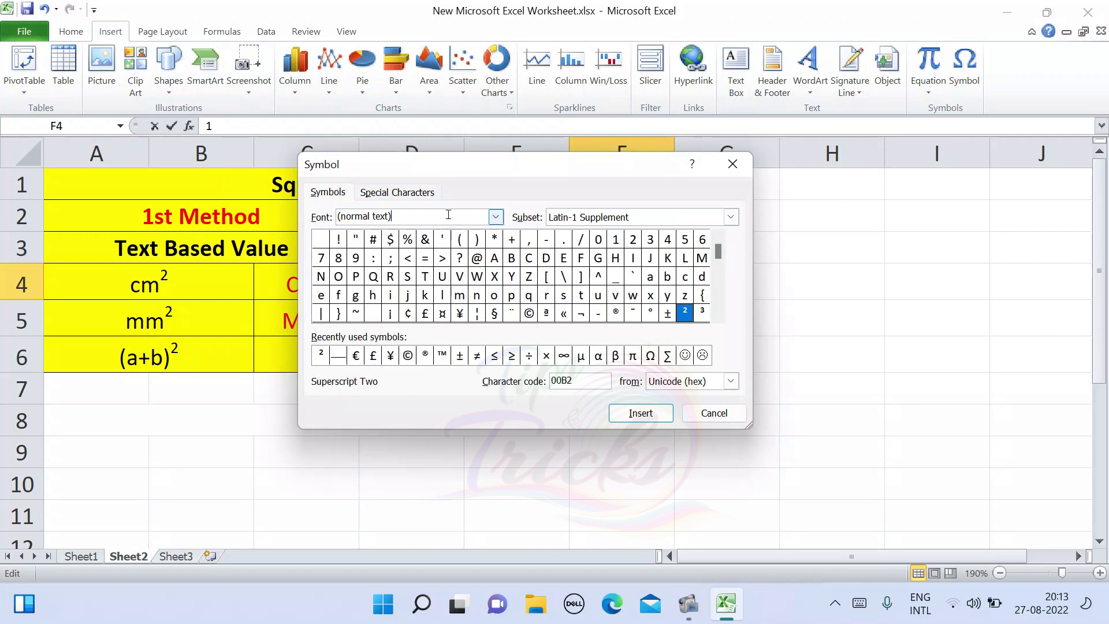
{"action": "left_click", "coordinate": [496, 218]}
{"action": "left_click", "coordinate": [452, 231]}
{"action": "left_click", "coordinate": [731, 217]}
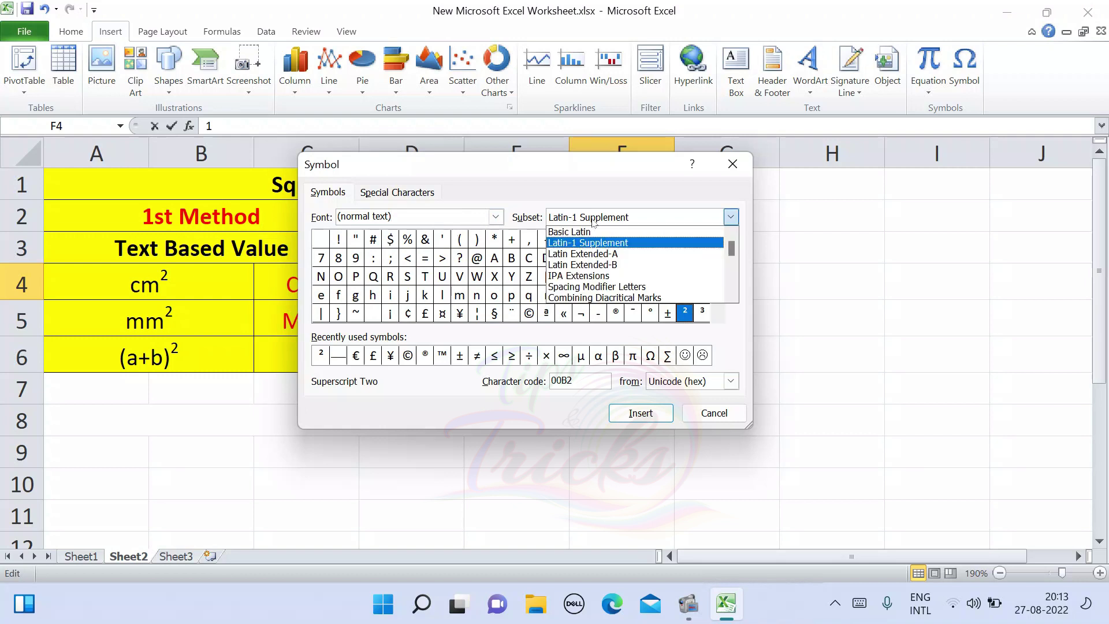
Find Superscript Two (00B2) in Latin-1 Supplement and insert it after the 1 in F4
{"action": "left_click", "coordinate": [578, 246]}
{"action": "left_click", "coordinate": [512, 239]}
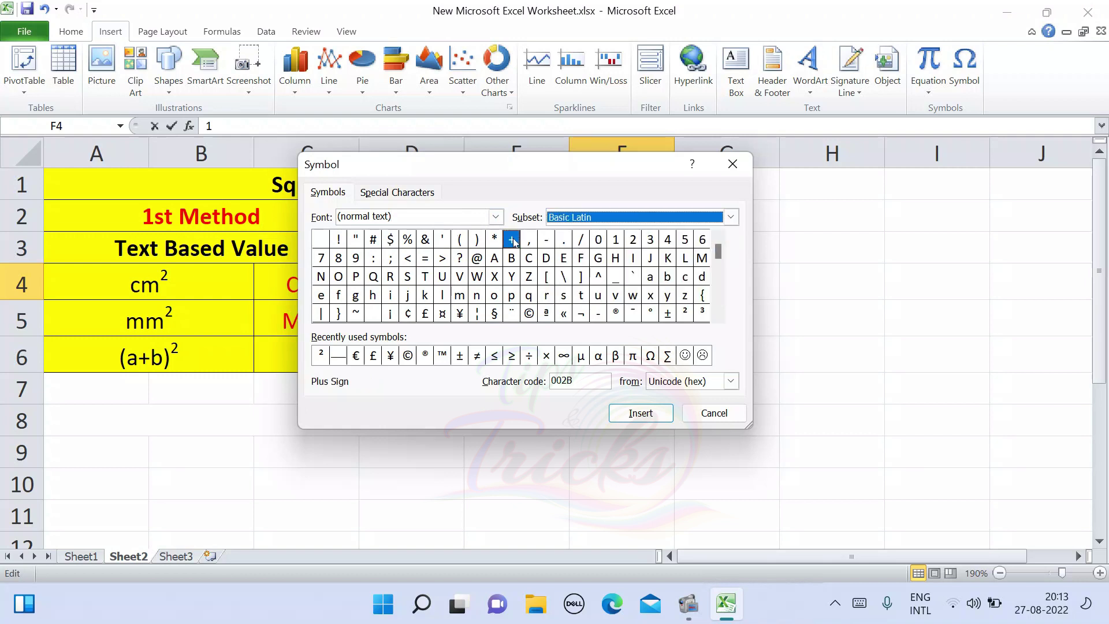
{"action": "left_click", "coordinate": [668, 243]}
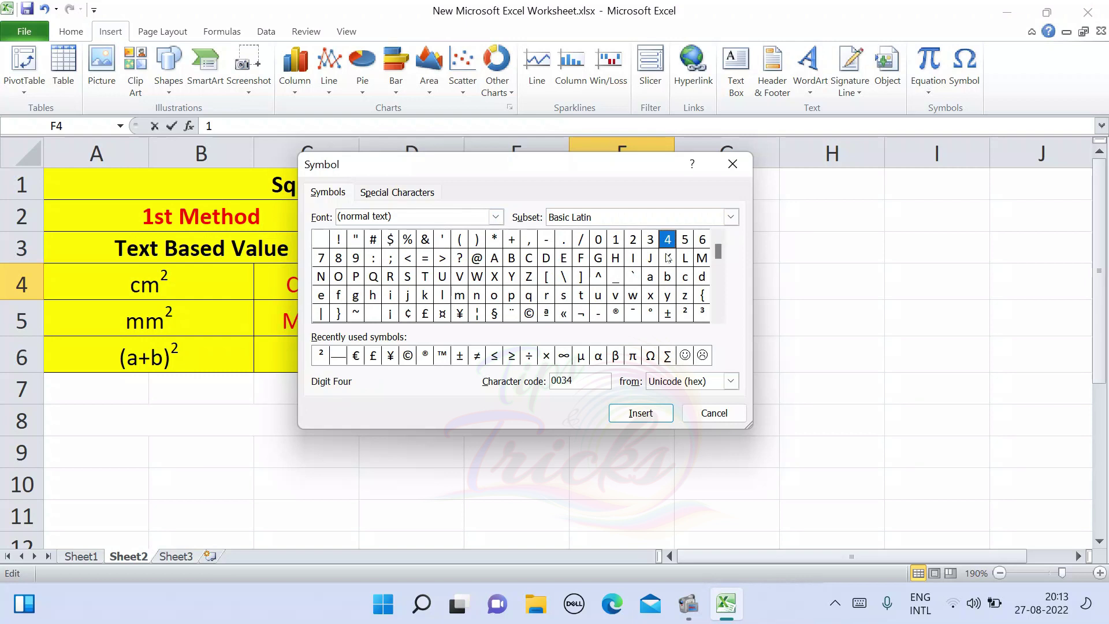
{"action": "left_click", "coordinate": [667, 260]}
{"action": "left_click", "coordinate": [668, 277]}
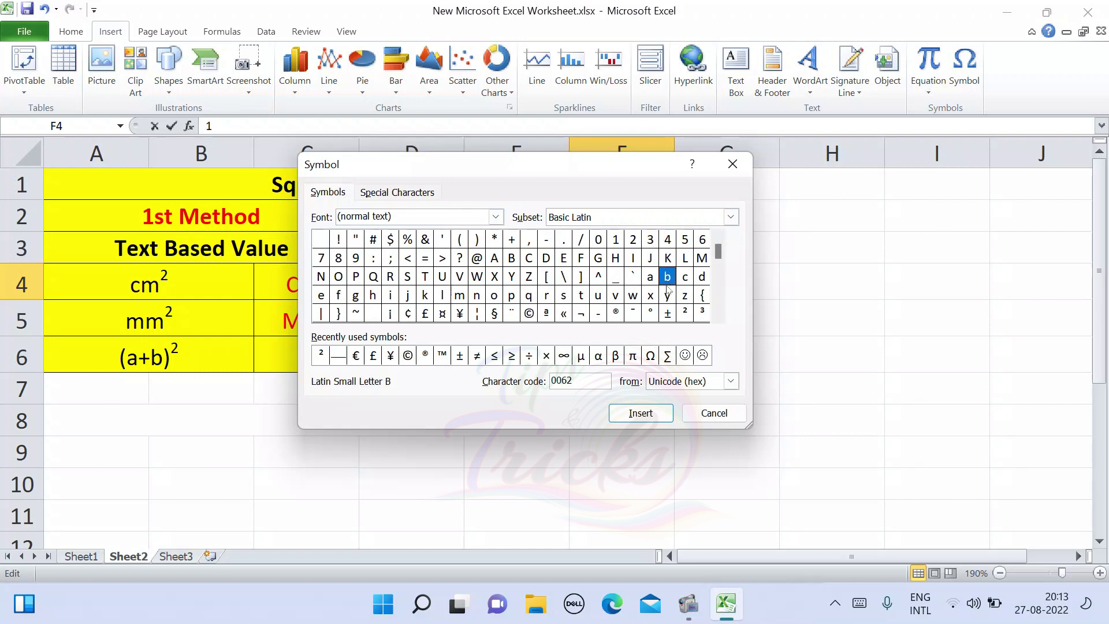
{"action": "left_click", "coordinate": [668, 295]}
{"action": "left_click", "coordinate": [669, 314]}
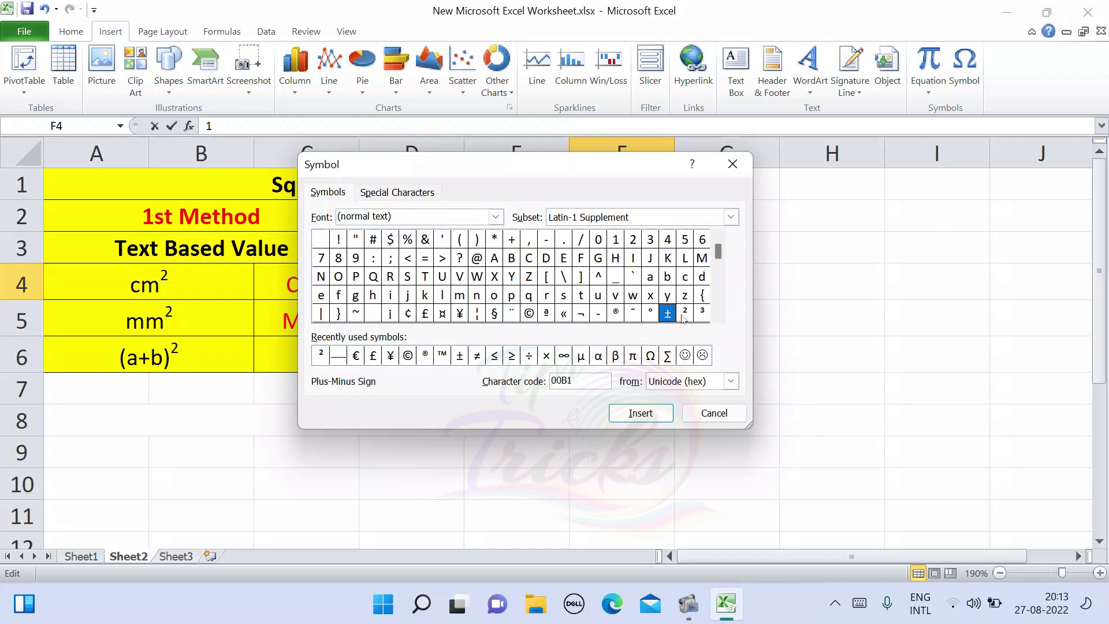
{"action": "left_click", "coordinate": [685, 314]}
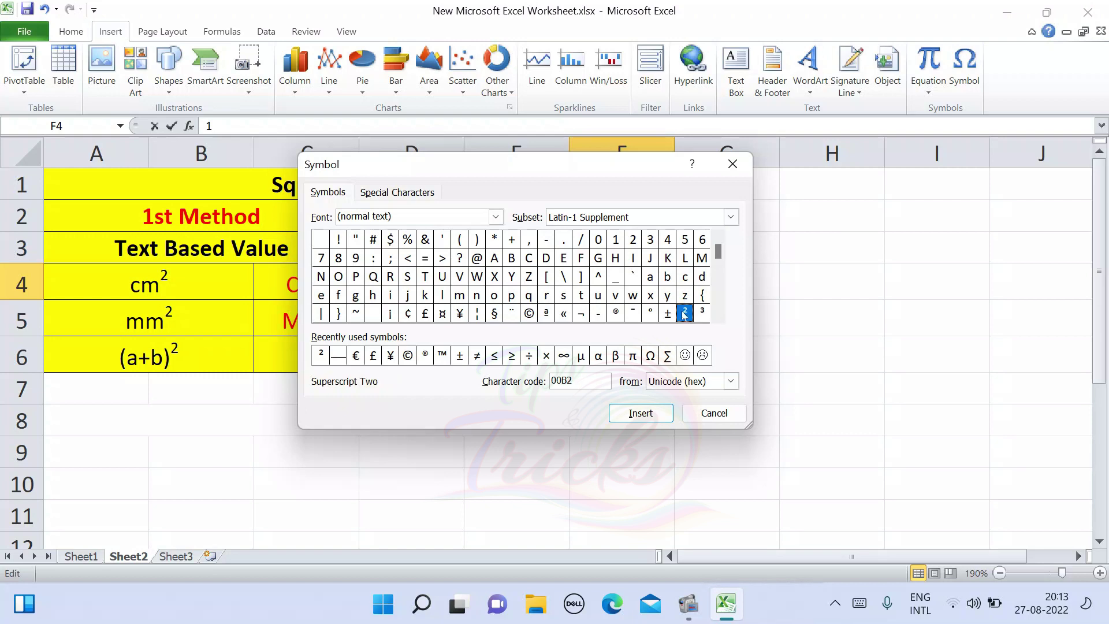
{"action": "left_click", "coordinate": [653, 414]}
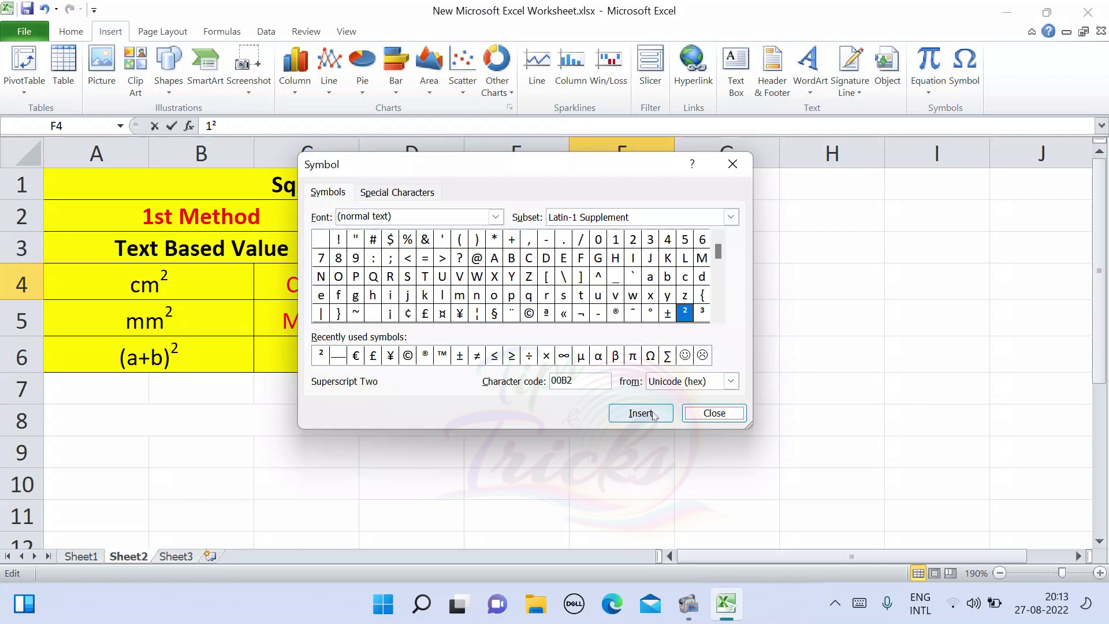
Close the Symbol dialog, commit 1² in F4, and enter 2 in F5
{"action": "left_click", "coordinate": [713, 413]}
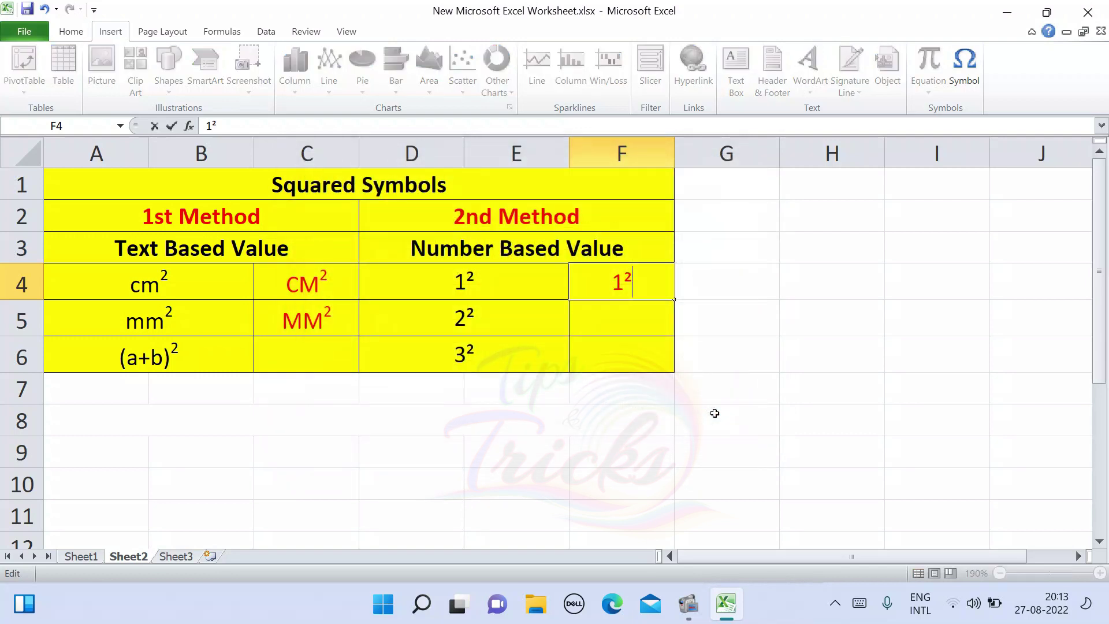
{"action": "left_click", "coordinate": [630, 346]}
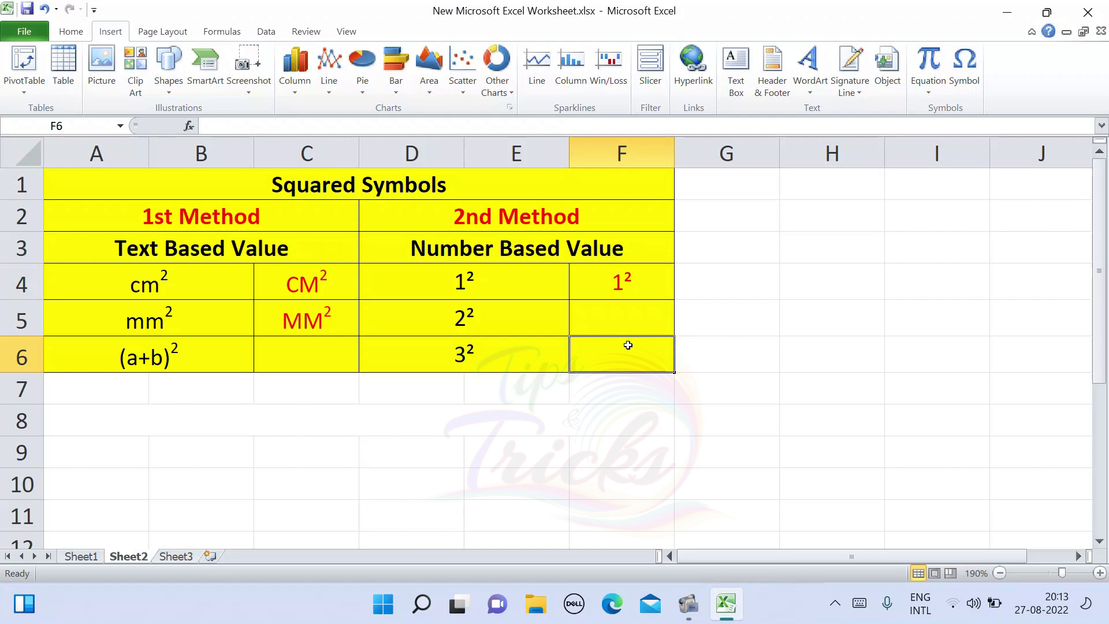
{"action": "left_click", "coordinate": [606, 314]}
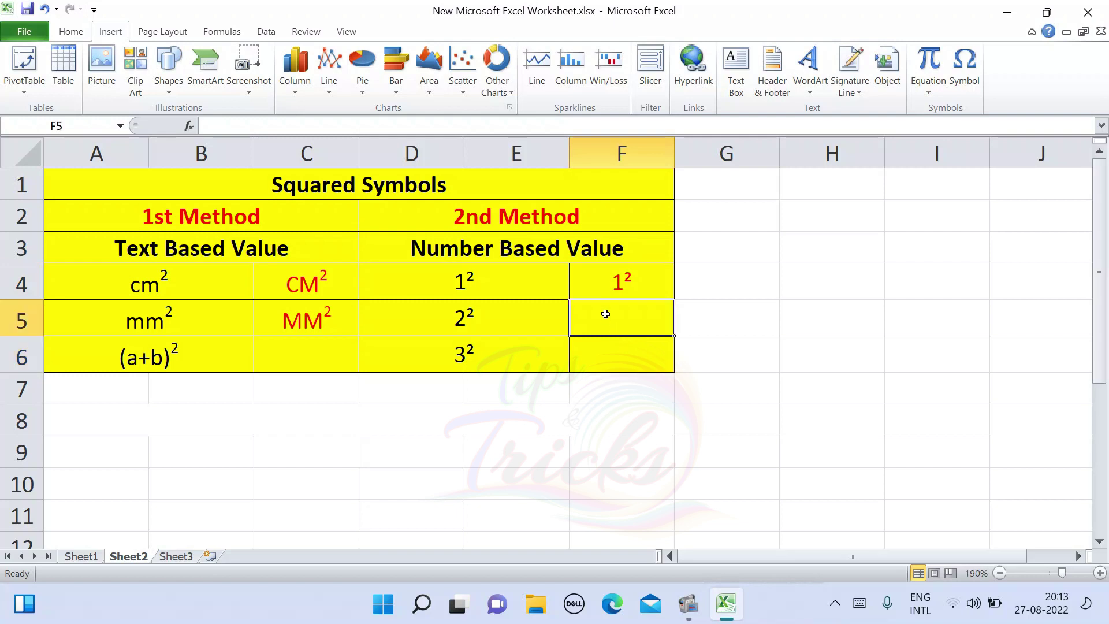
{"action": "type", "text": "2"}
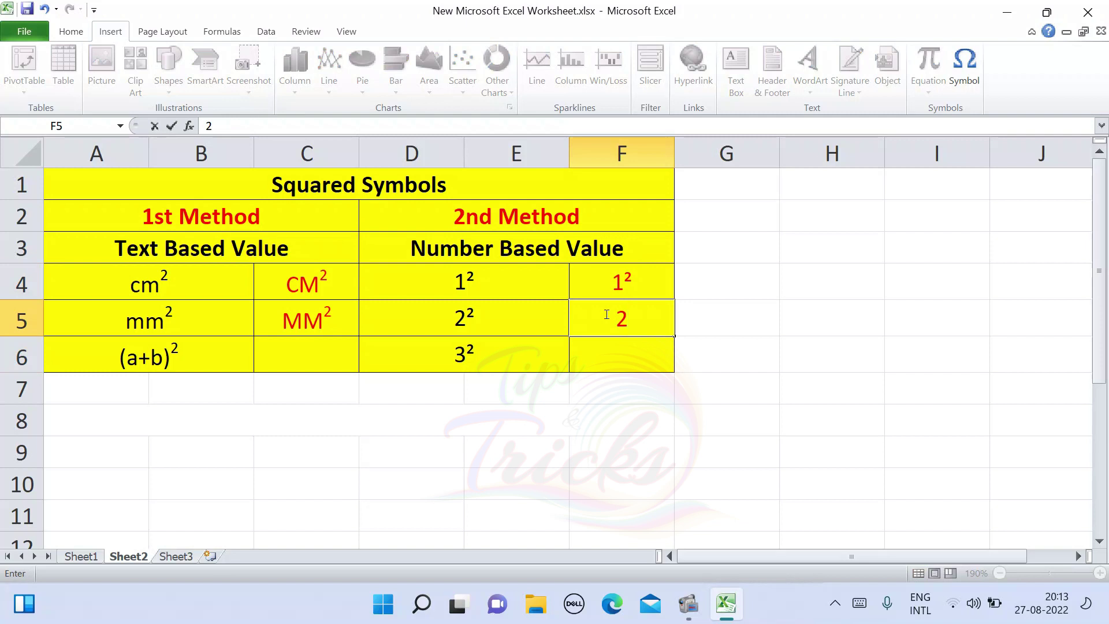
{"action": "key", "text": "Return"}
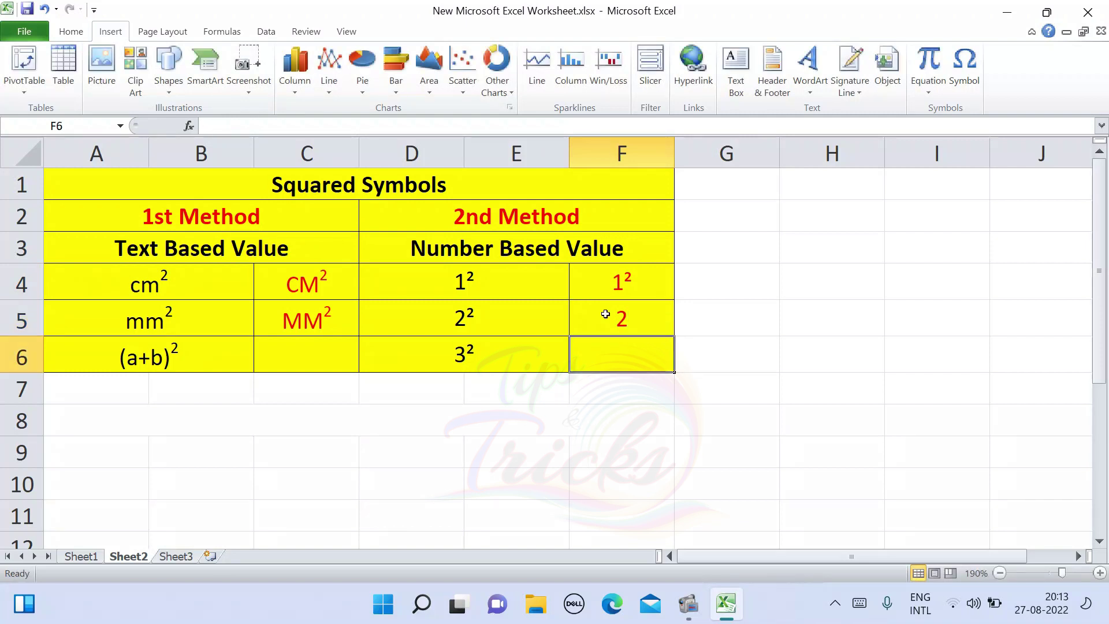
Insert the Superscript Two symbol after the 2 in F5
{"action": "left_click", "coordinate": [605, 313]}
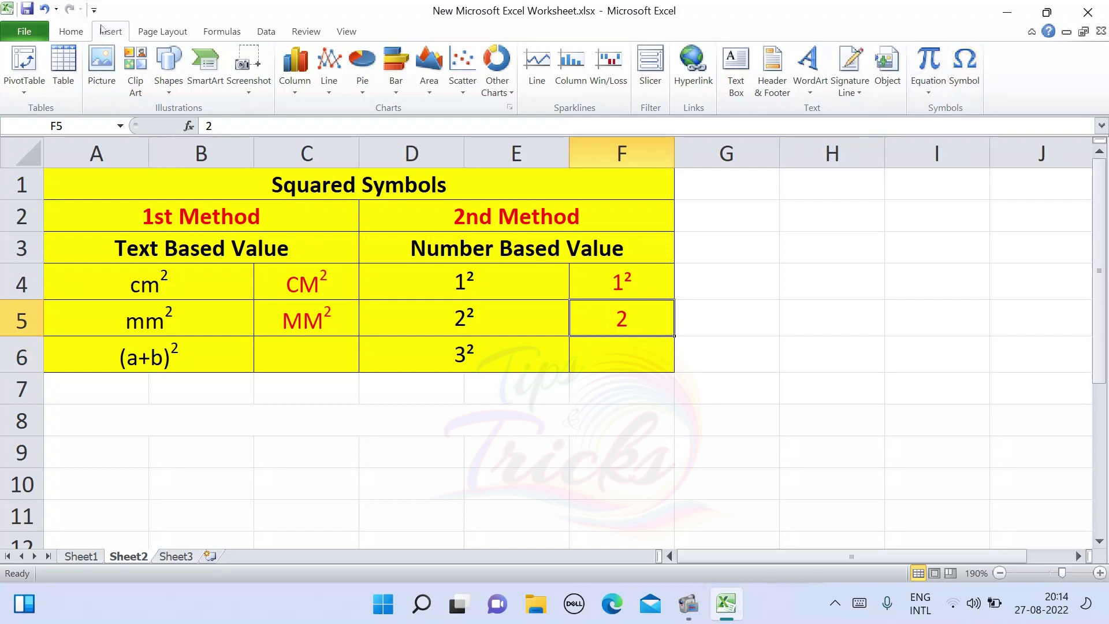
{"action": "left_click", "coordinate": [964, 73]}
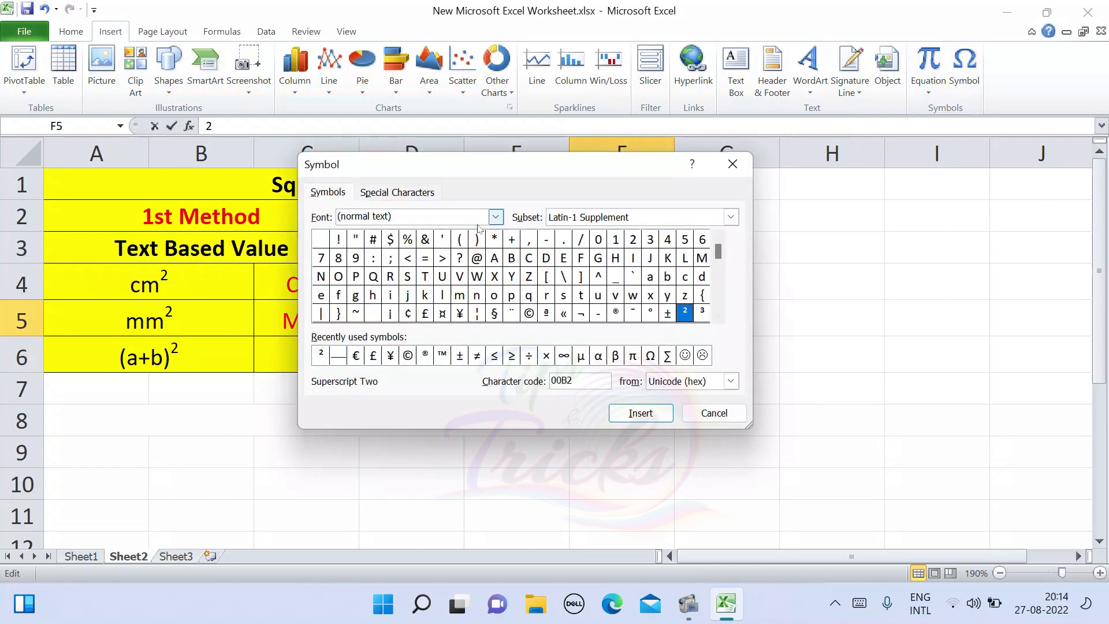
{"action": "left_click", "coordinate": [445, 215]}
{"action": "left_click", "coordinate": [681, 245]}
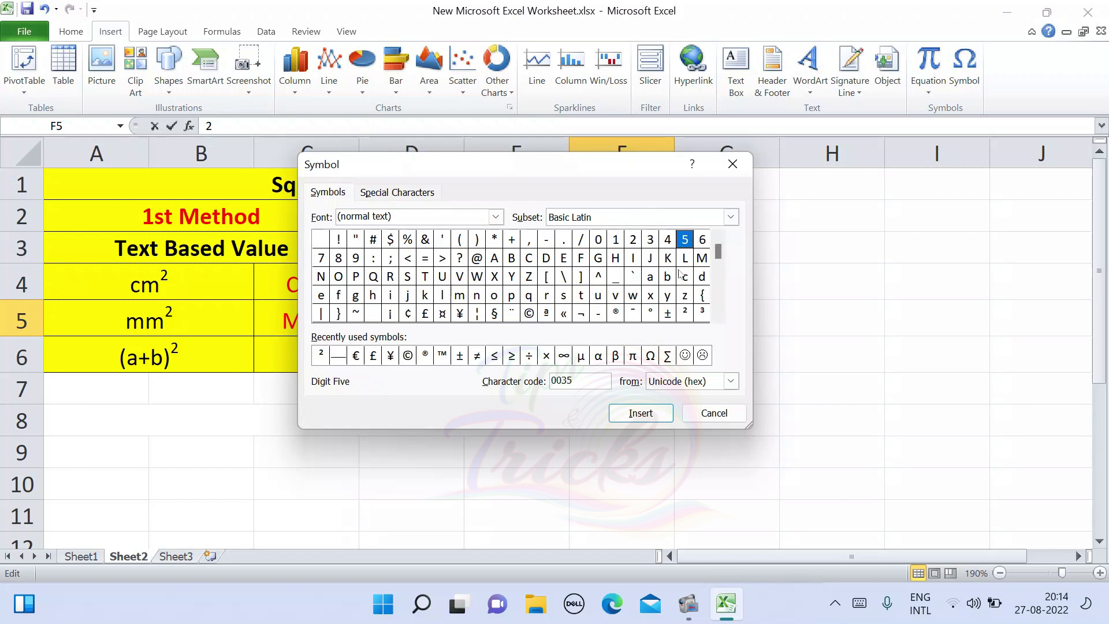
{"action": "left_click", "coordinate": [683, 313]}
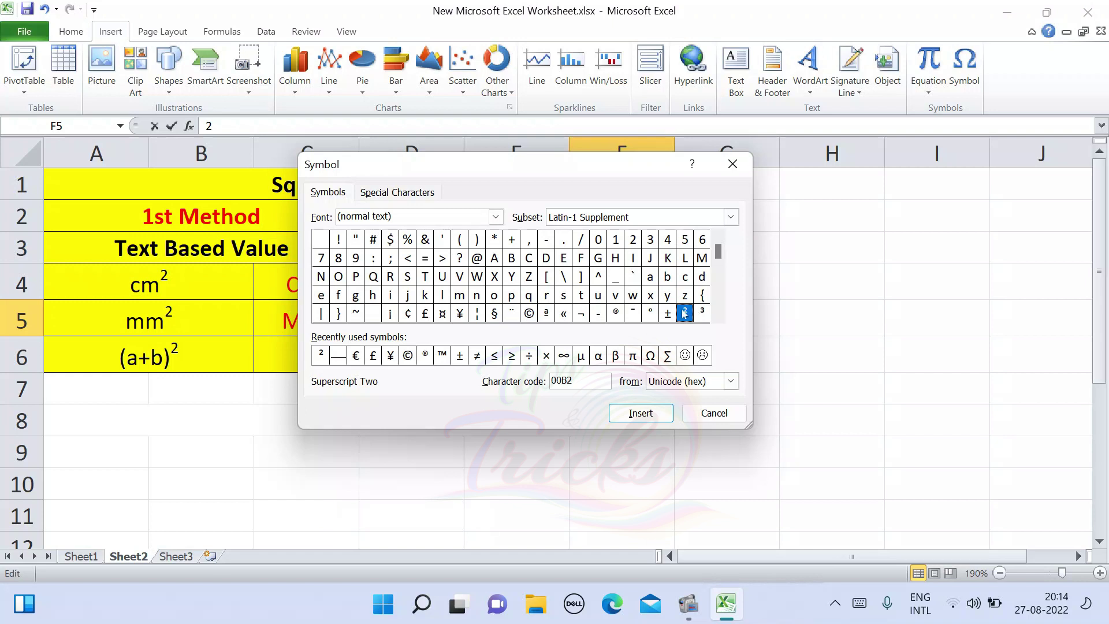
{"action": "left_click", "coordinate": [657, 416]}
Close the Symbol dialog, commit 2² in F5, and enter 3 in F6
{"action": "left_click", "coordinate": [716, 408]}
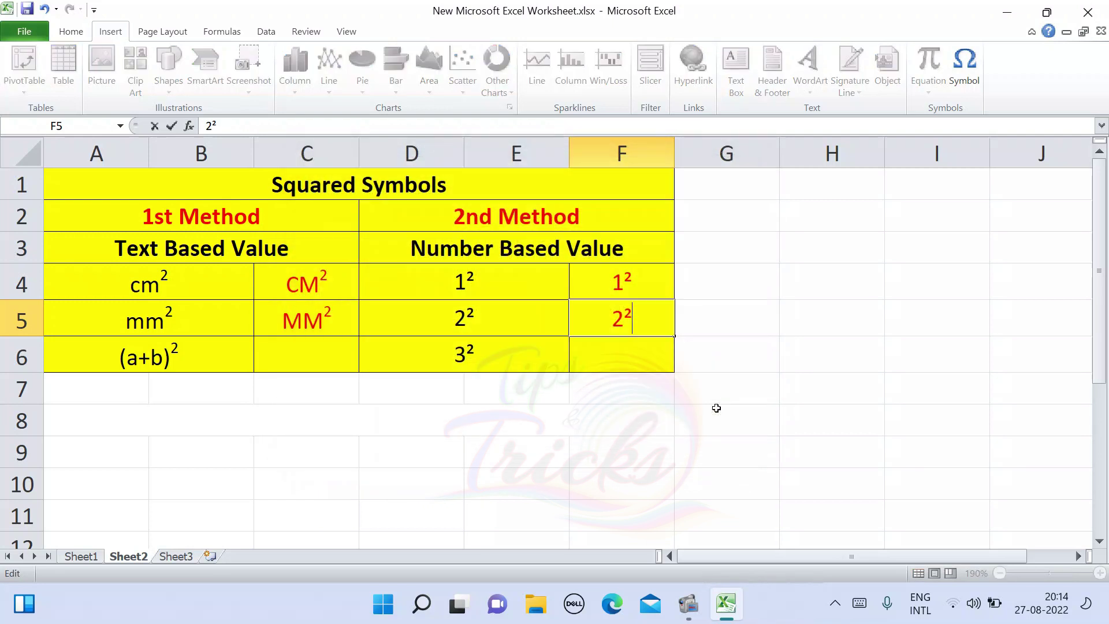
{"action": "left_click", "coordinate": [639, 367]}
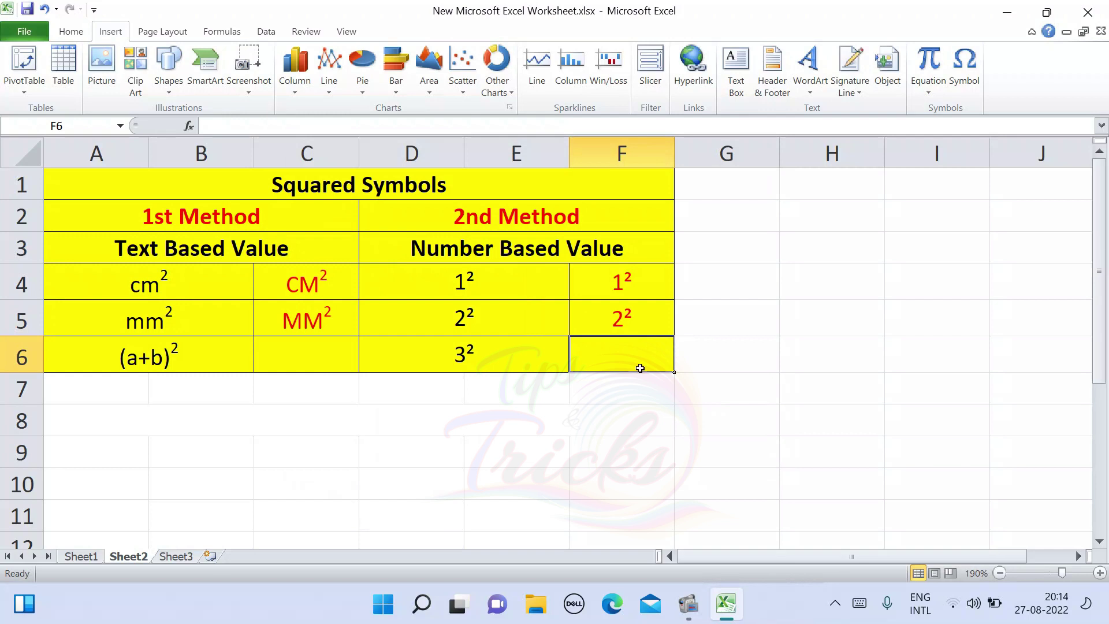
{"action": "type", "text": "3"}
{"action": "key", "text": "Return"}
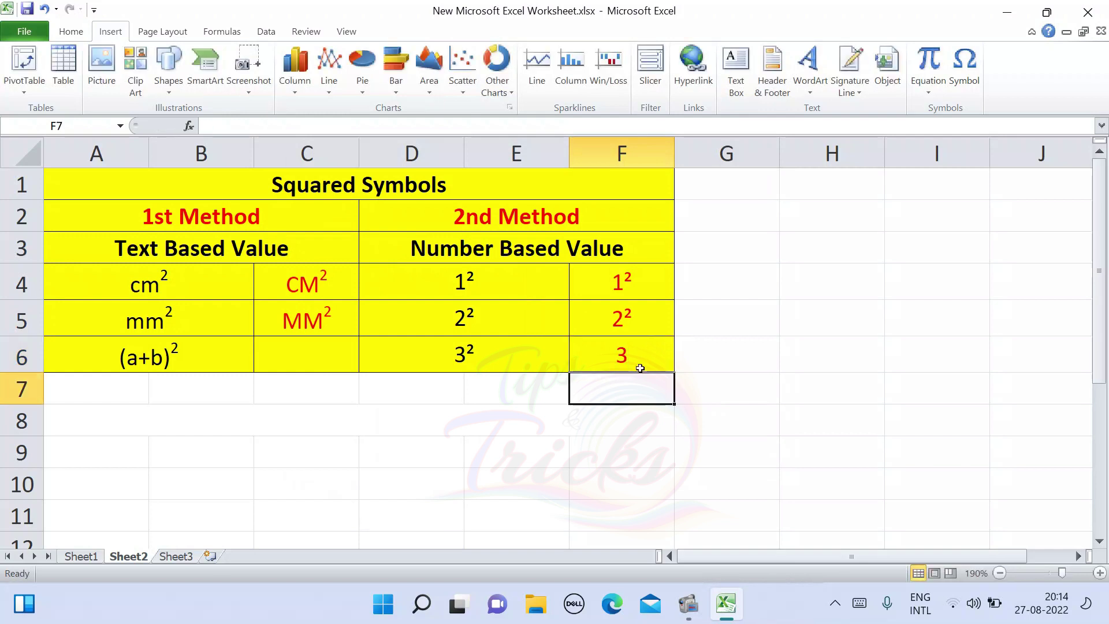
{"action": "left_click", "coordinate": [640, 368]}
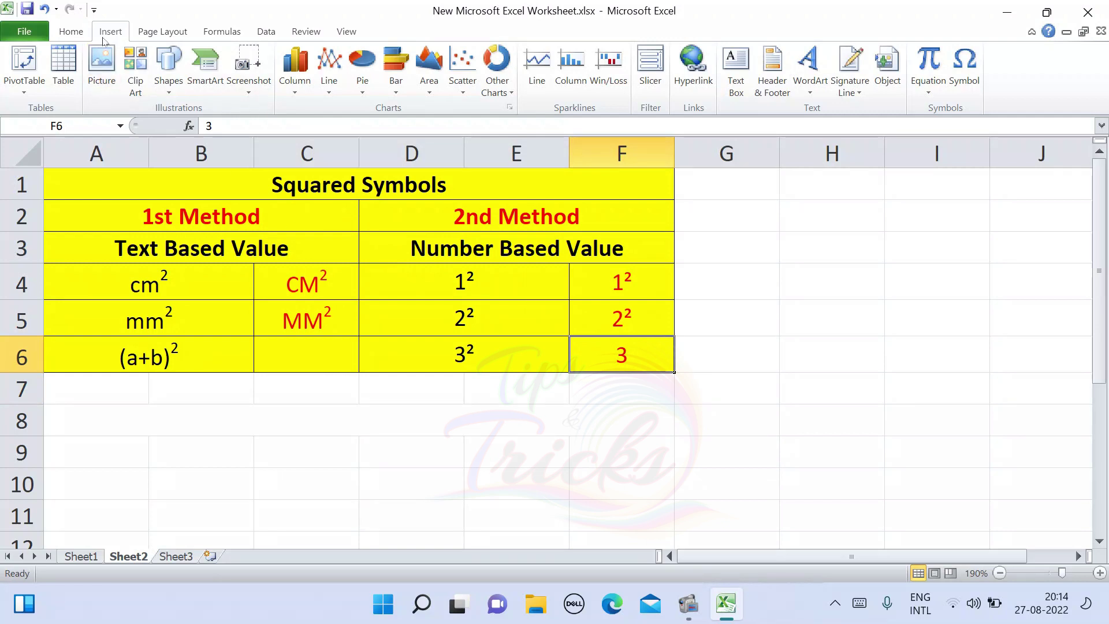
Insert Superscript Three (00B3) after the 3 in F6 and commit the entry
{"action": "left_click", "coordinate": [963, 72]}
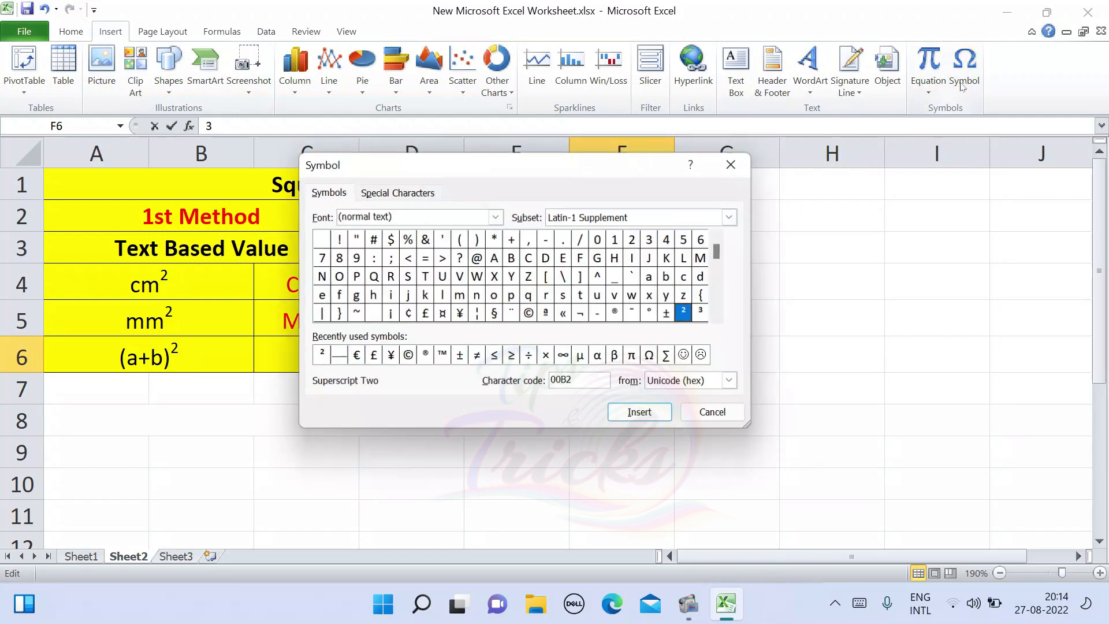
{"action": "left_click", "coordinate": [702, 312]}
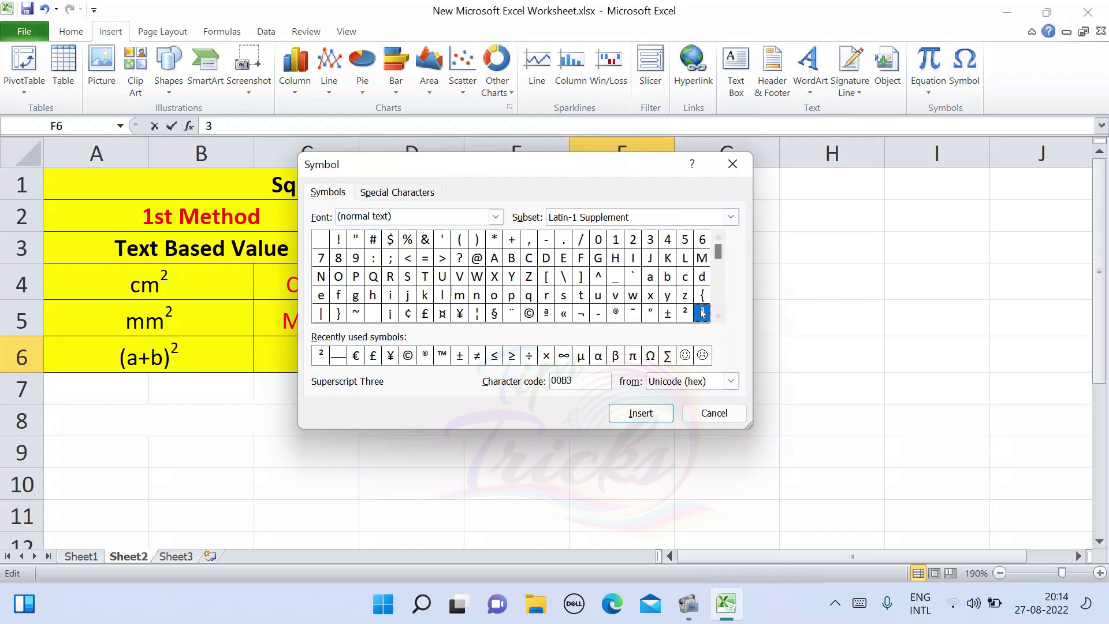
{"action": "left_click", "coordinate": [655, 417]}
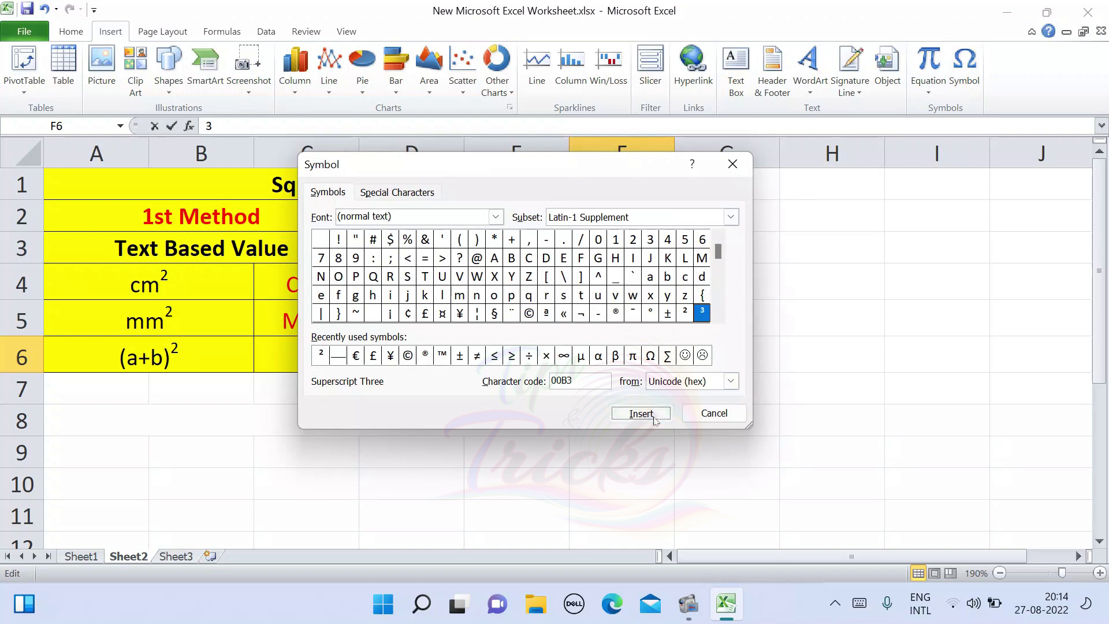
{"action": "left_click", "coordinate": [712, 416]}
{"action": "left_click", "coordinate": [649, 415]}
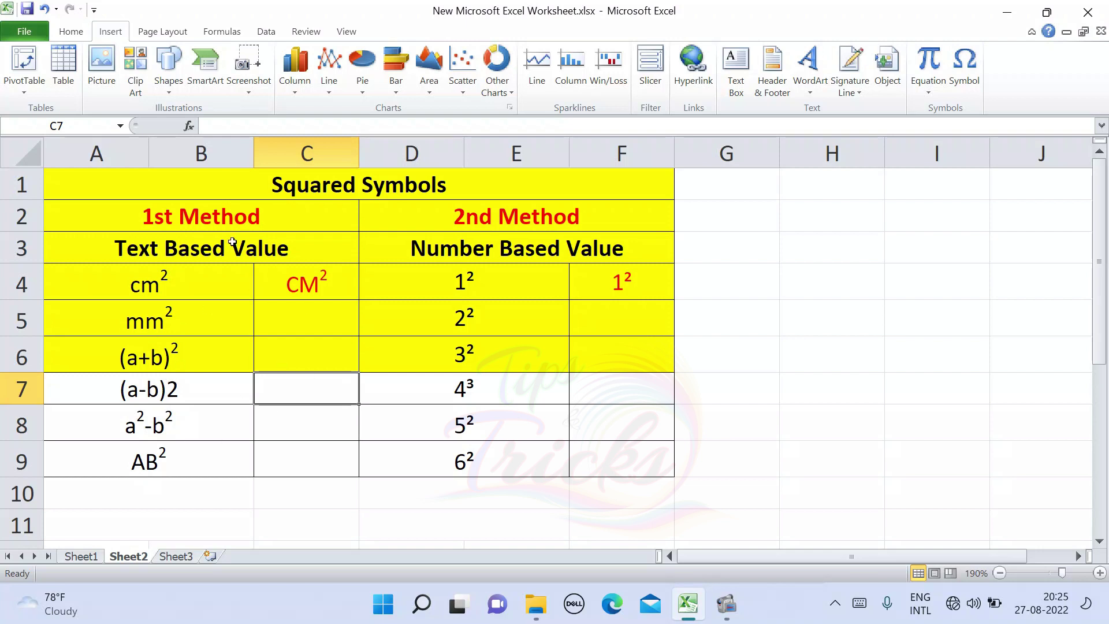
Bring up the Home ribbon's text formatting commands
{"action": "left_click", "coordinate": [69, 33]}
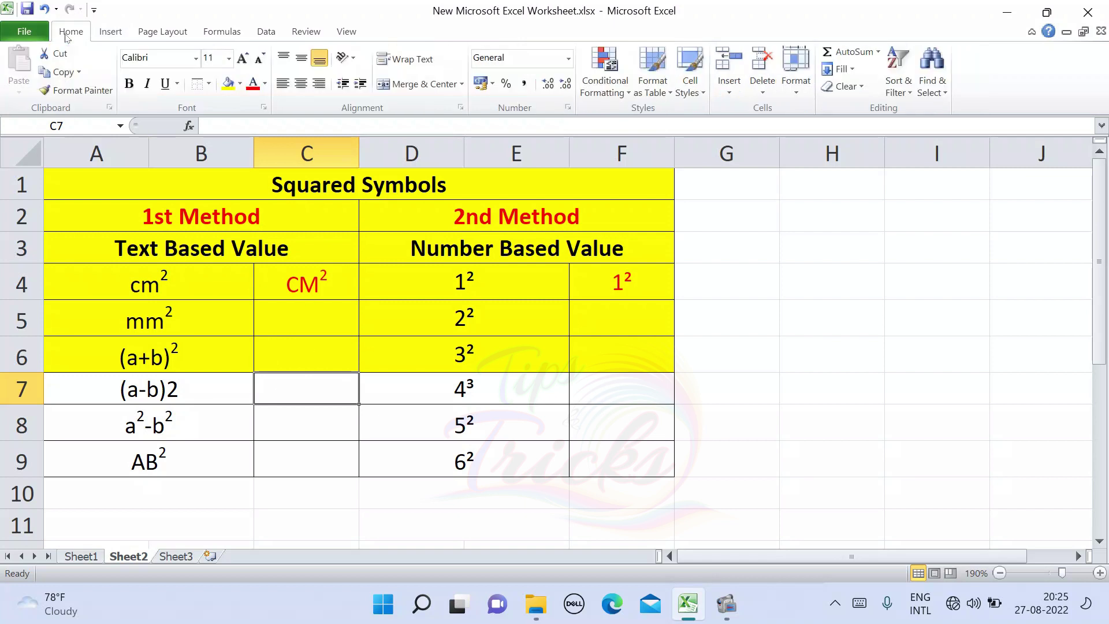
Dismiss the Font dialog without changes and select cells F4 through F9
{"action": "left_click", "coordinate": [265, 108]}
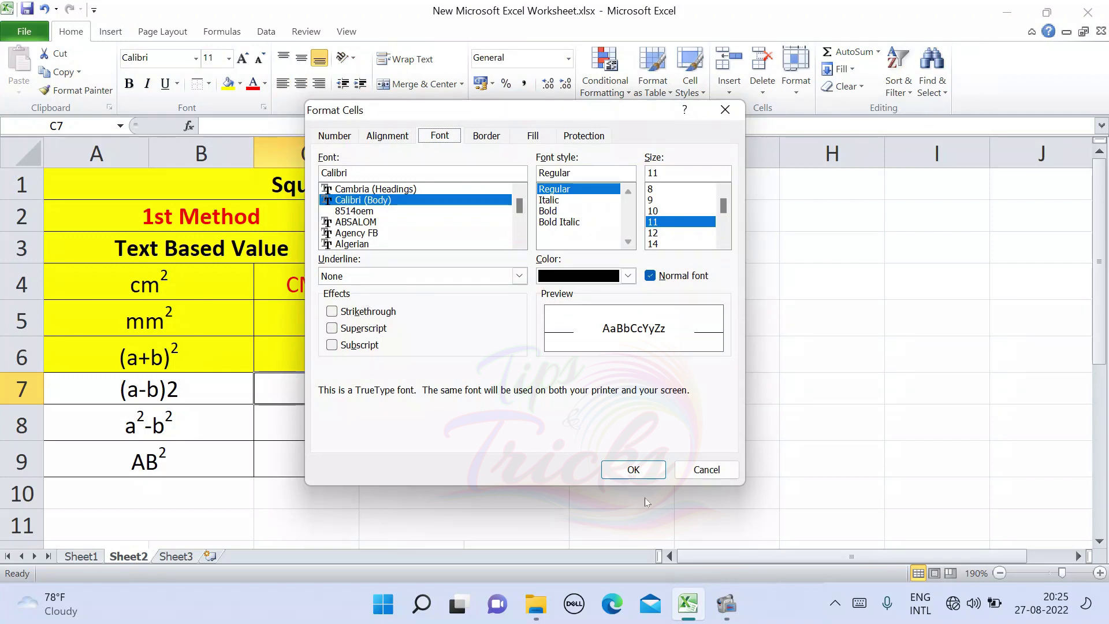
{"action": "left_click", "coordinate": [737, 466]}
{"action": "left_click_drag", "start_coordinate": [577, 286], "coordinate": [596, 454]}
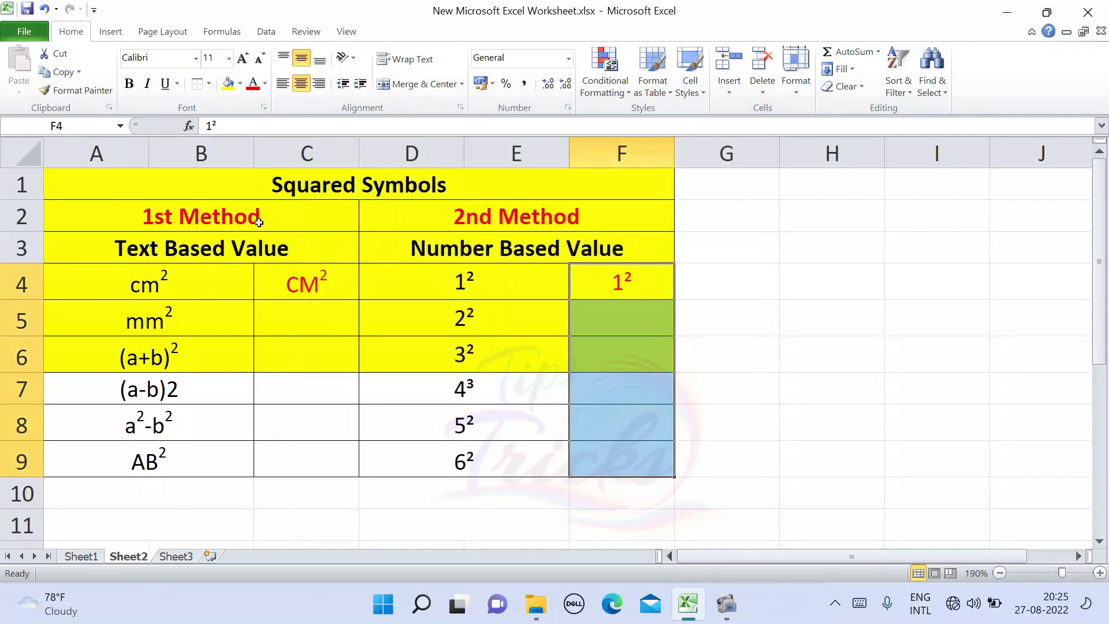
{"action": "left_click", "coordinate": [110, 31]}
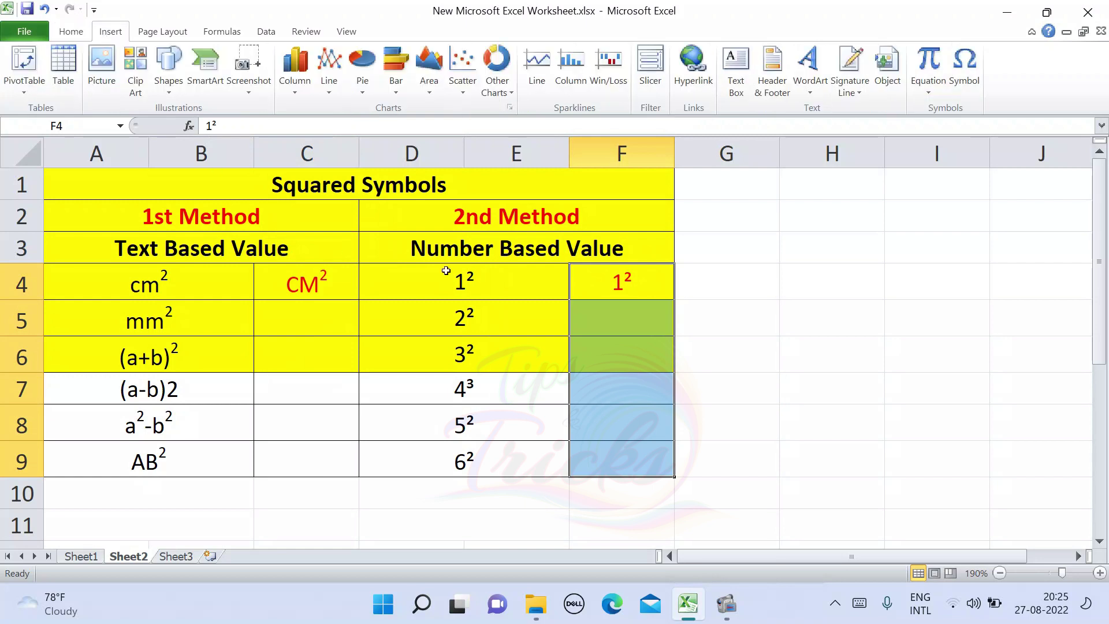
{"action": "left_click", "coordinate": [963, 73]}
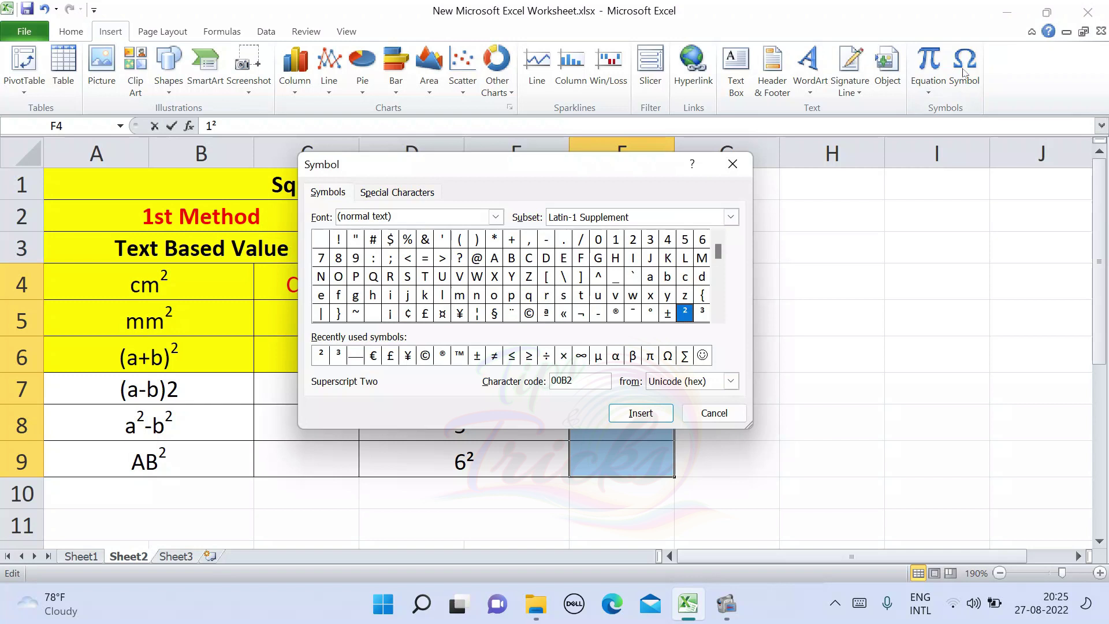
{"action": "left_click", "coordinate": [731, 162]}
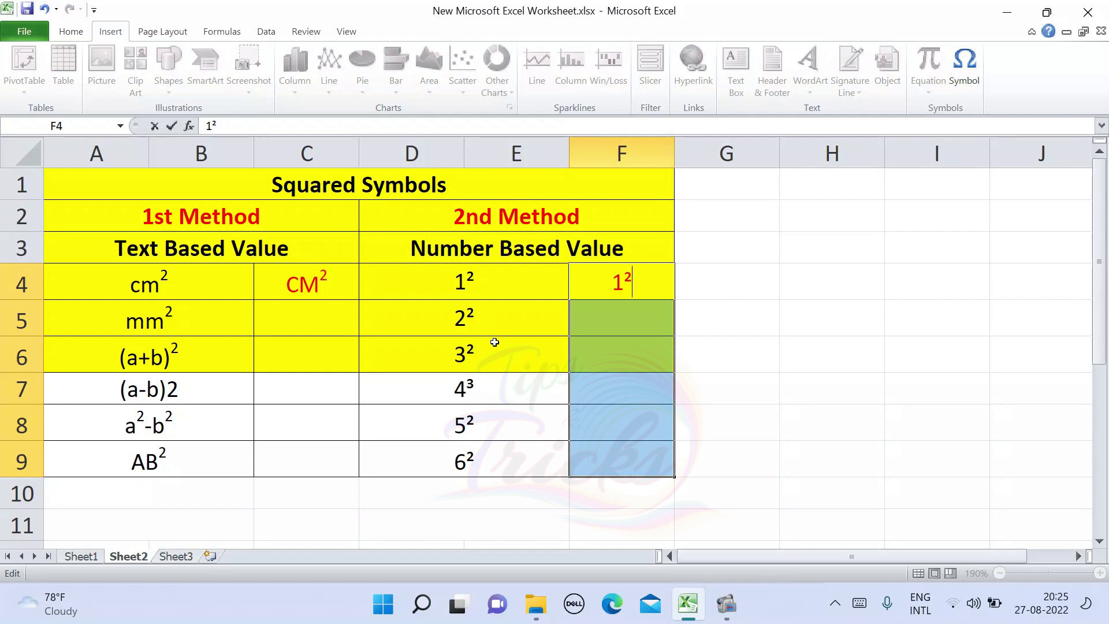
{"action": "left_click", "coordinate": [494, 342]}
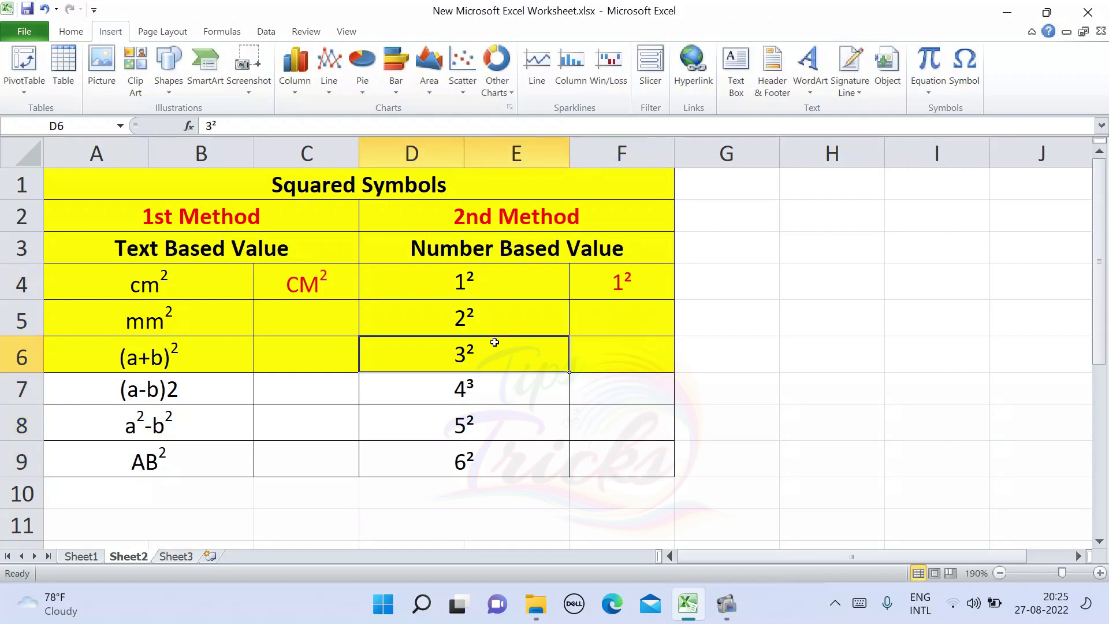